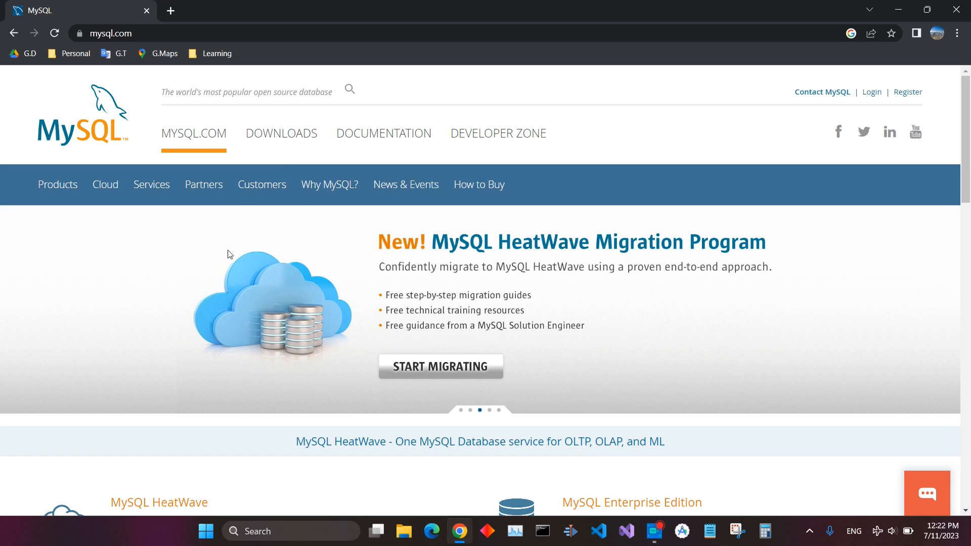
Open the MySQL downloads section and go to the MySQL Community (GPL) Downloads page
{"action": "left_click", "coordinate": [288, 139]}
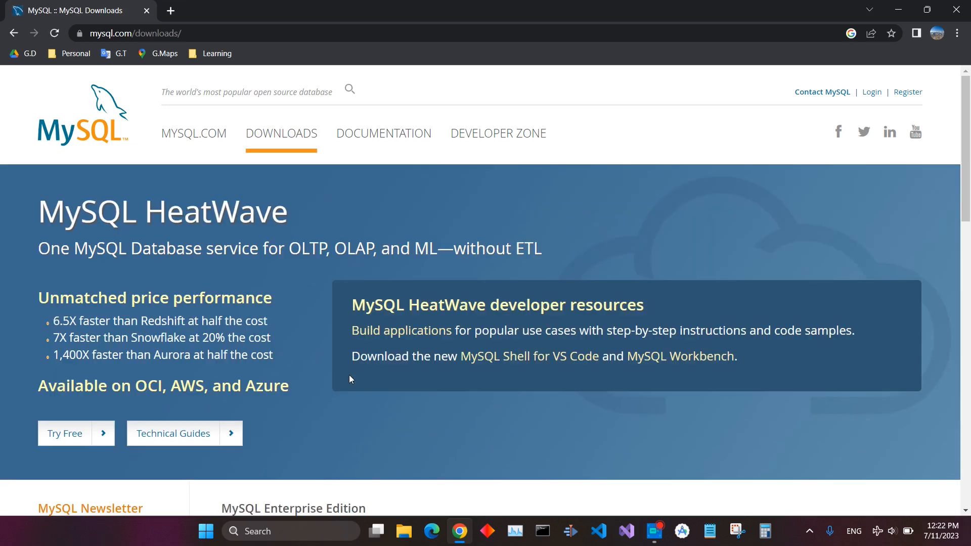
{"action": "scroll", "coordinate": [349, 375], "scroll_direction": "down", "scroll_amount": 12}
{"action": "scroll", "coordinate": [351, 380], "scroll_direction": "up", "scroll_amount": 4}
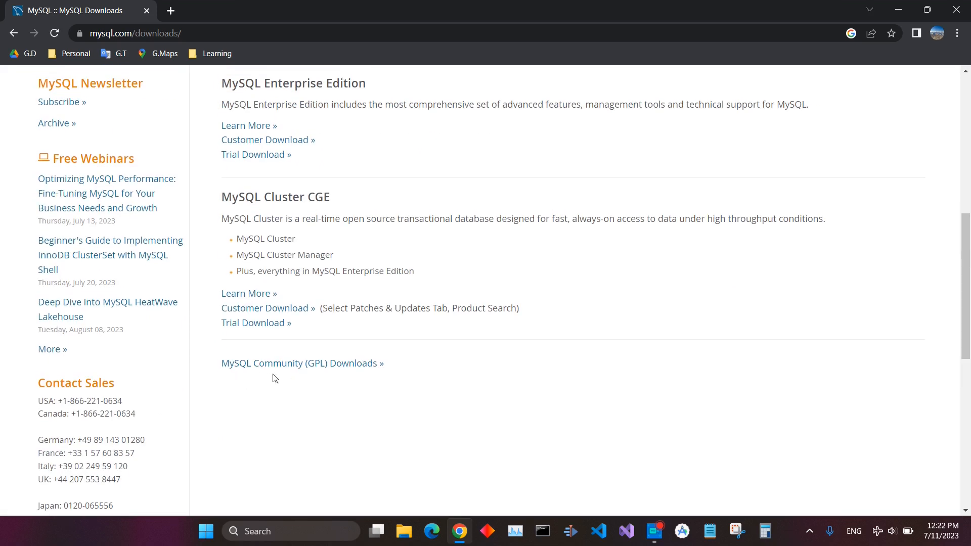
{"action": "left_click", "coordinate": [322, 364]}
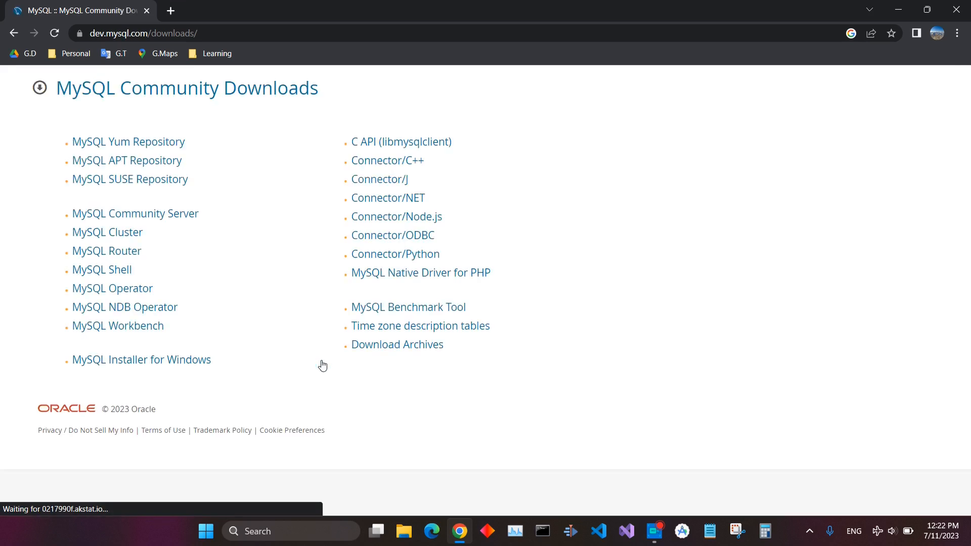
Open MySQL Installer for Windows, choose Microsoft Windows, and download the 428.3M MSI installer
{"action": "left_click", "coordinate": [242, 38]}
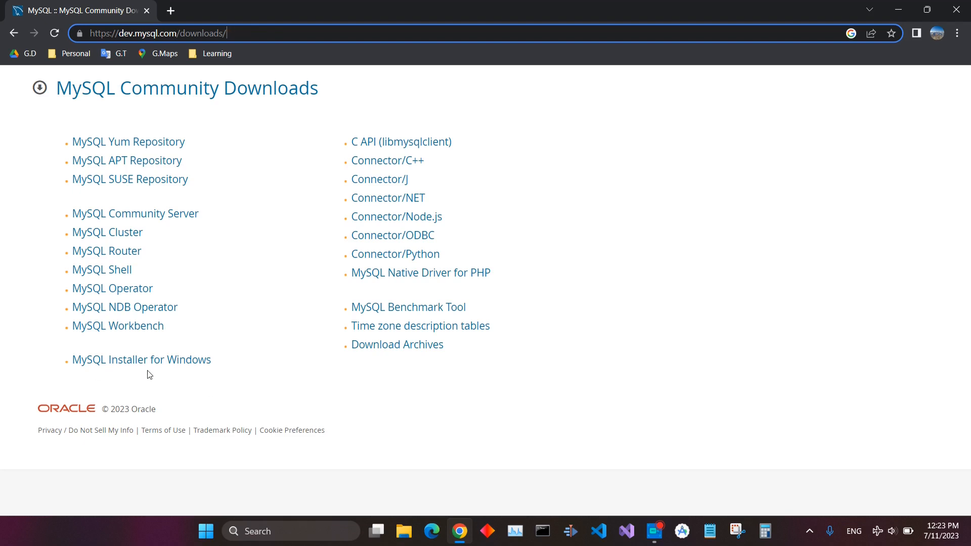
{"action": "left_click", "coordinate": [167, 362]}
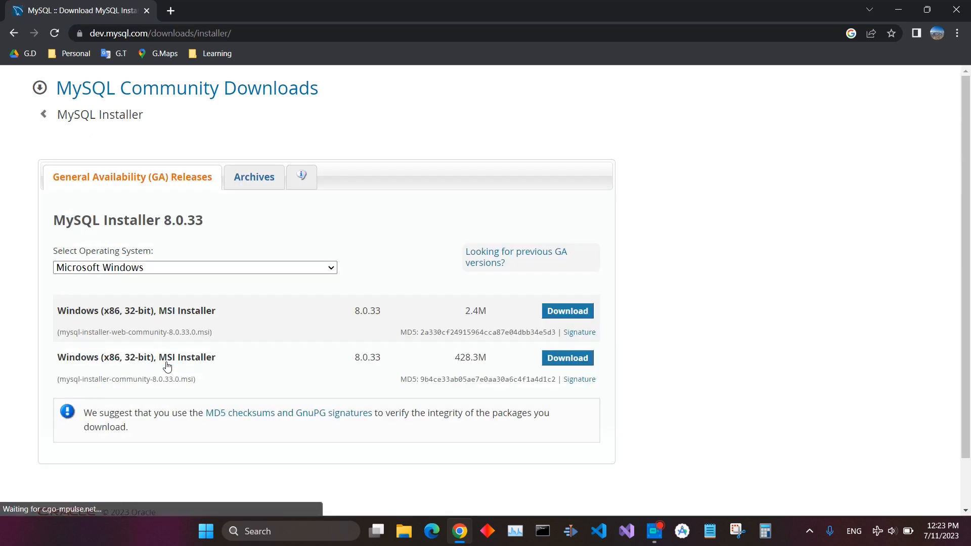
{"action": "left_click", "coordinate": [302, 272]}
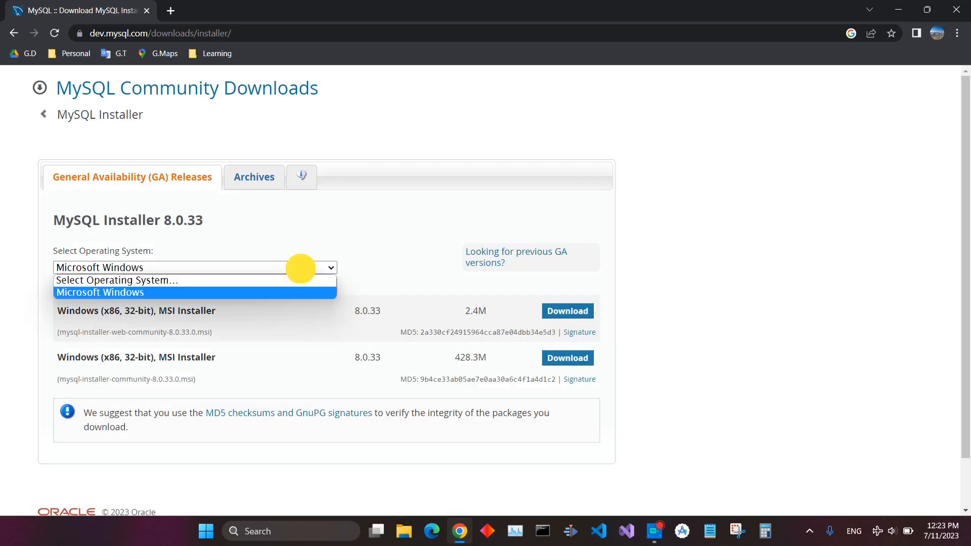
{"action": "left_click", "coordinate": [144, 297]}
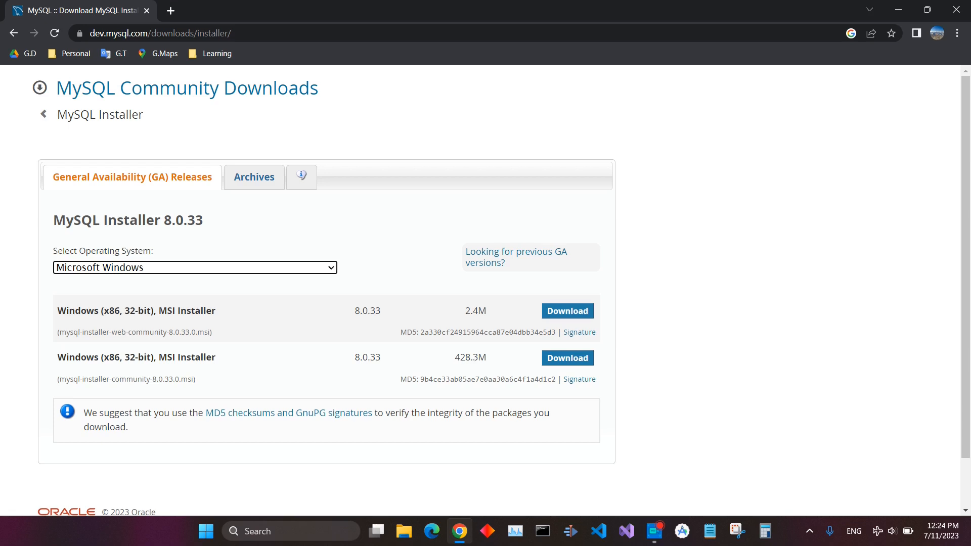
{"action": "left_click", "coordinate": [573, 360]}
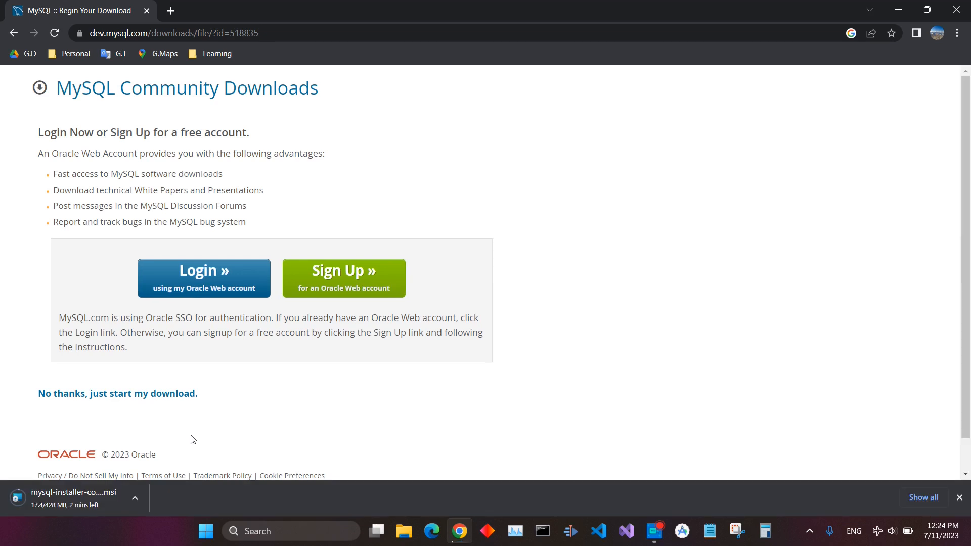
Open the Downloads folder and launch mysql-installer-community-8.0.33.0.msi
{"action": "key", "text": "super+d"}
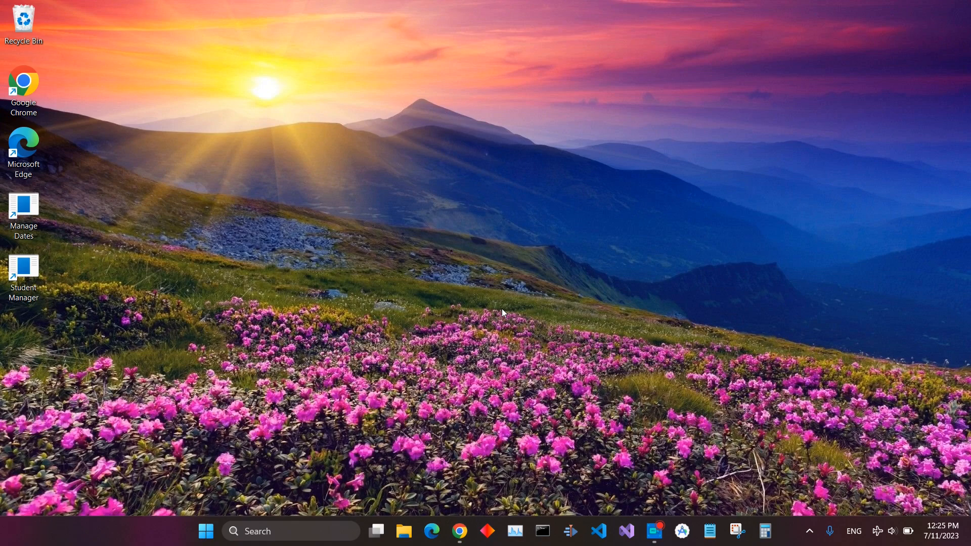
{"action": "key", "text": "super+e"}
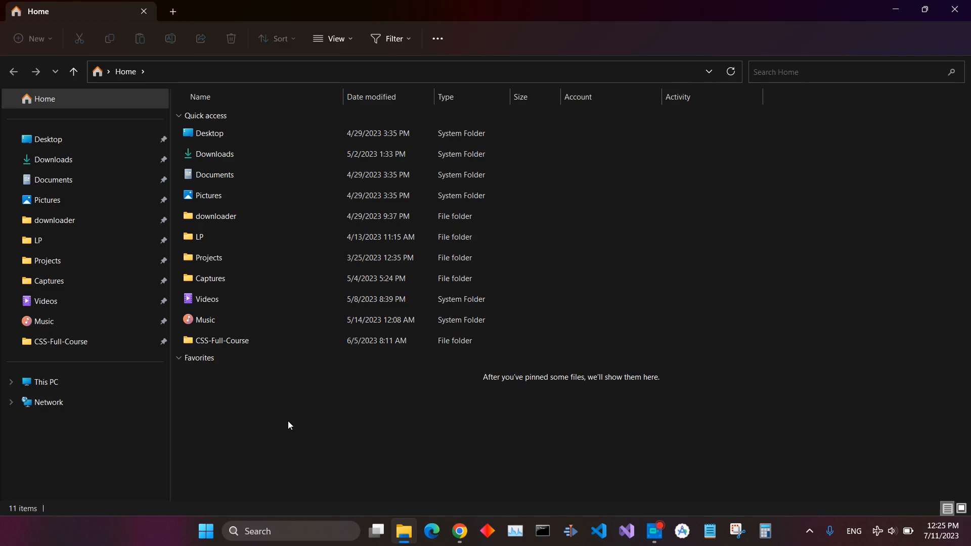
{"action": "left_click", "coordinate": [65, 161]}
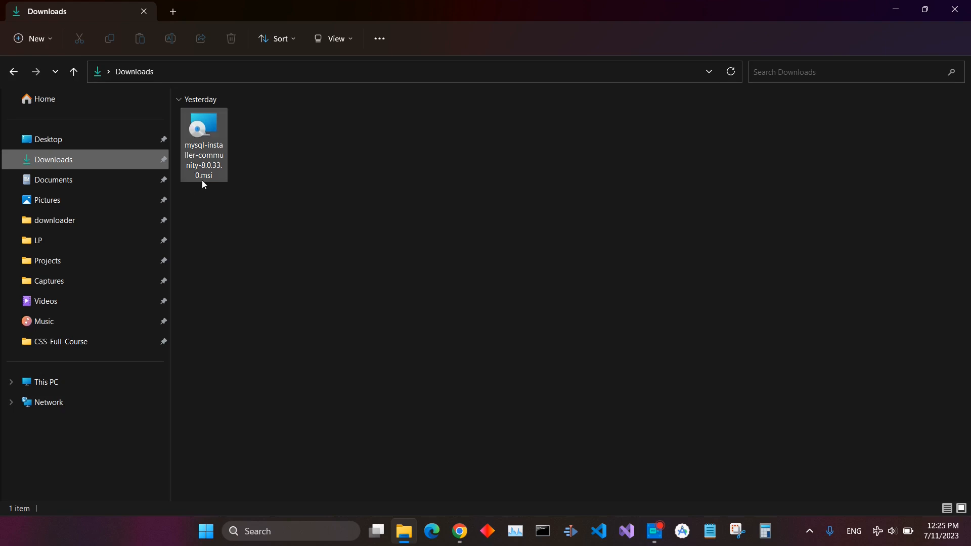
{"action": "double_click", "coordinate": [201, 143]}
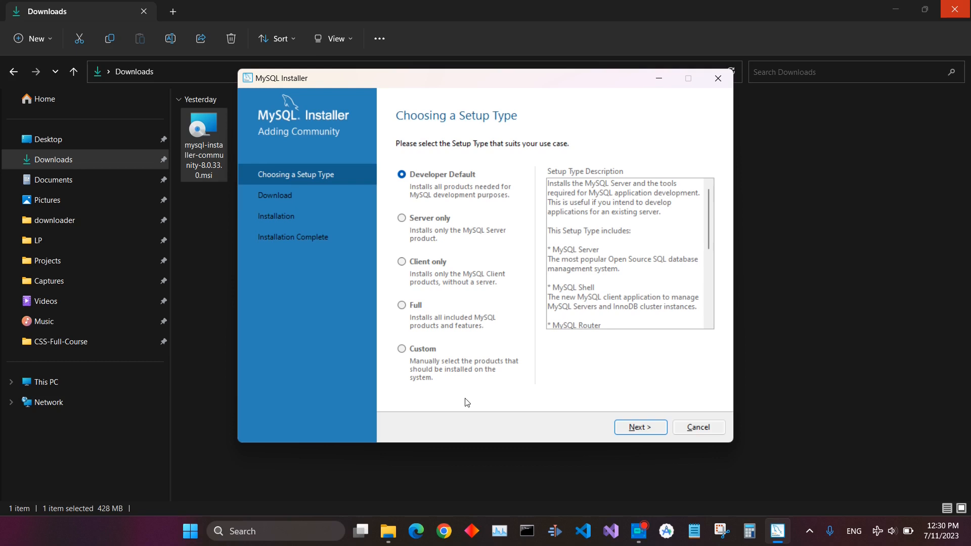
Choose the Custom setup type and continue to product selection
{"action": "left_click", "coordinate": [454, 379]}
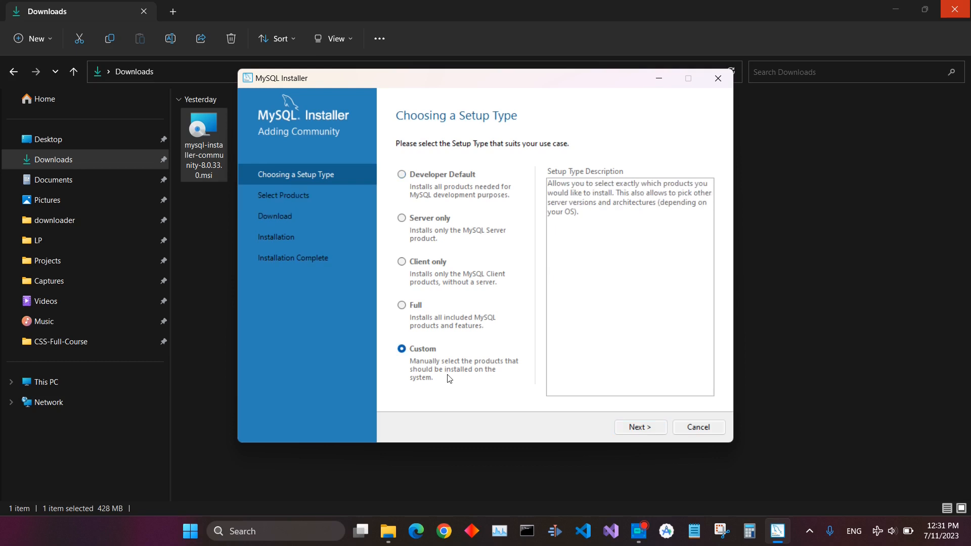
{"action": "left_click", "coordinate": [639, 428]}
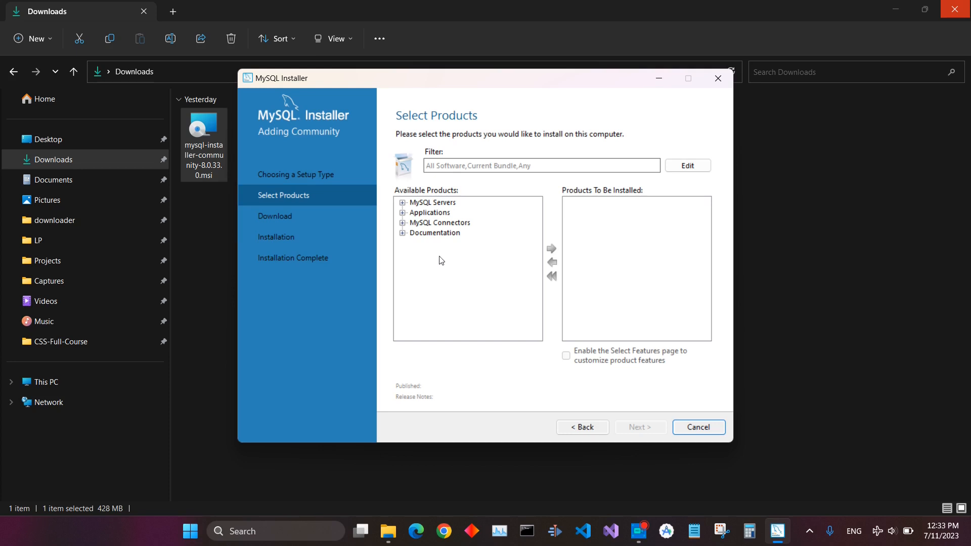
Expand MySQL Servers and add MySQL Server 8.0.33 - X64 to the products to be installed
{"action": "left_click", "coordinate": [402, 202]}
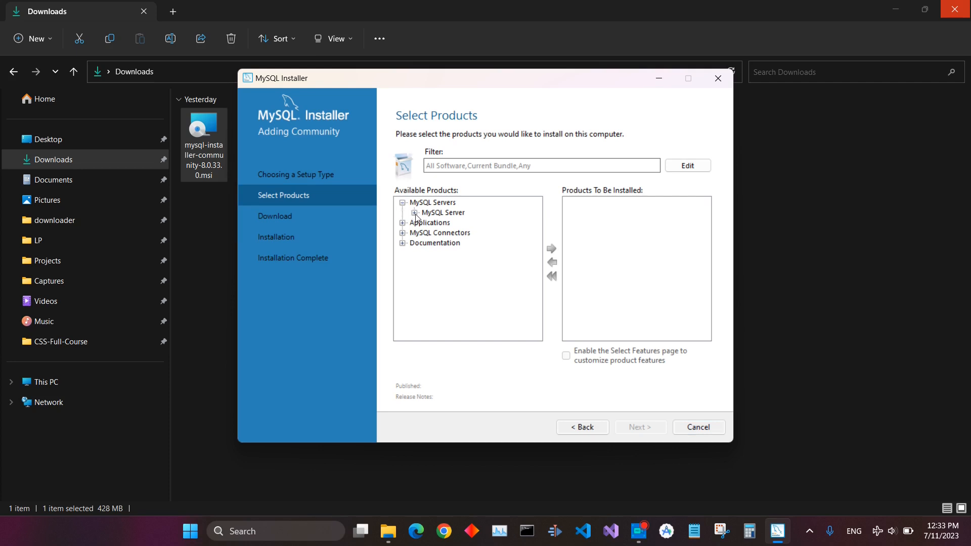
{"action": "left_click", "coordinate": [414, 213]}
{"action": "left_click", "coordinate": [426, 223]}
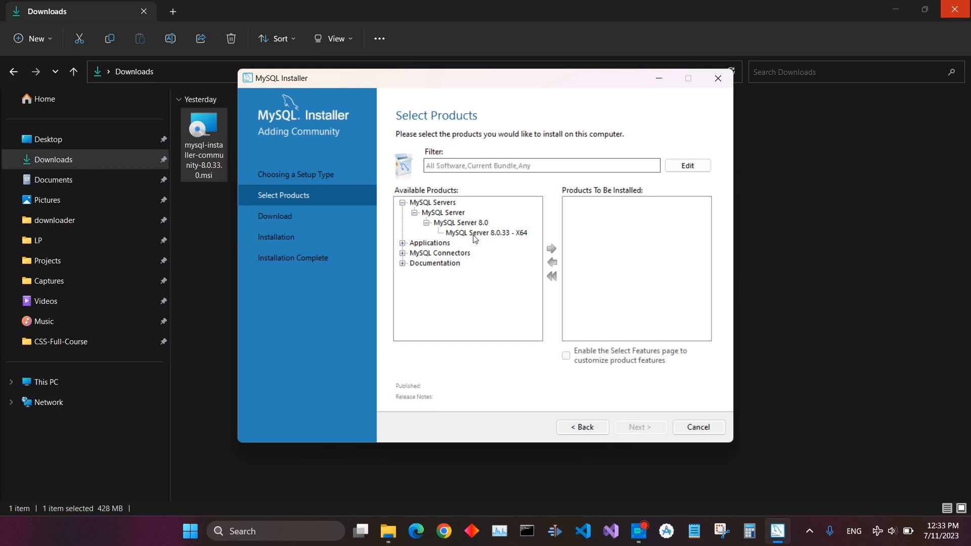
{"action": "left_click", "coordinate": [476, 233]}
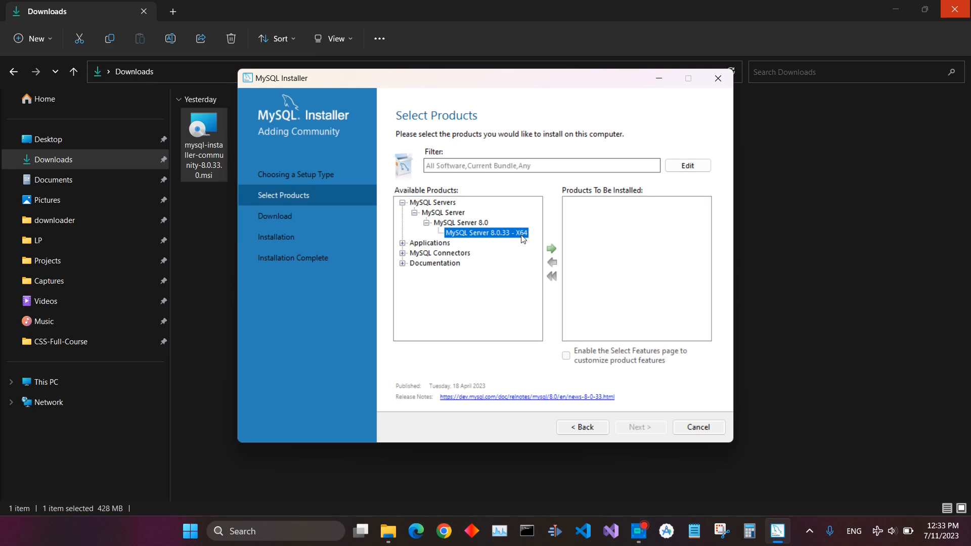
{"action": "left_click", "coordinate": [552, 250]}
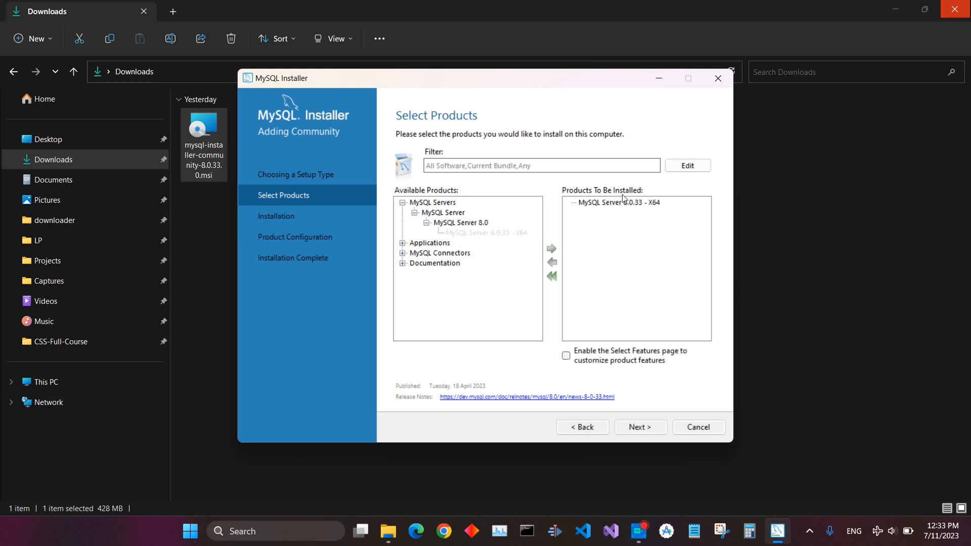
Expand Applications and add MySQL Workbench 8.0.33 - X64 to the install list
{"action": "left_click", "coordinate": [403, 243]}
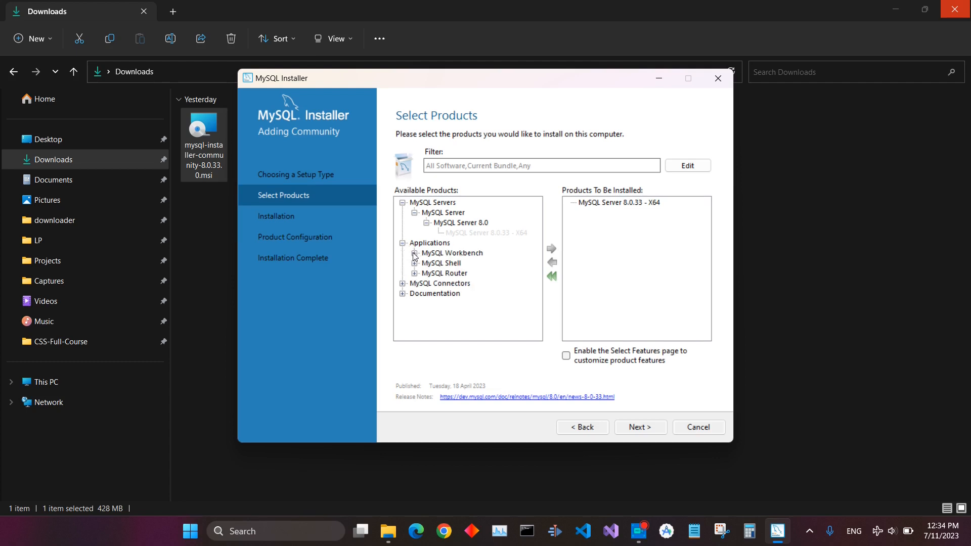
{"action": "left_click", "coordinate": [415, 253]}
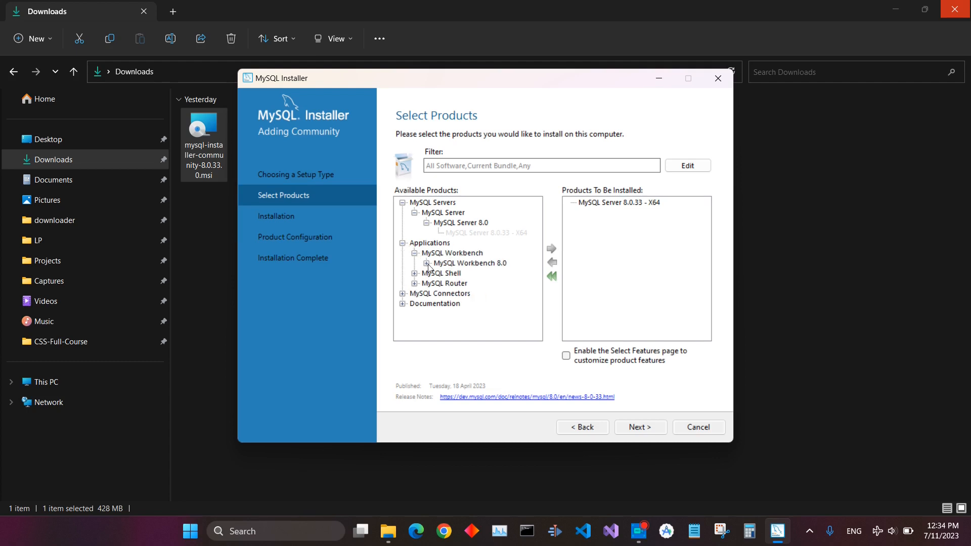
{"action": "left_click", "coordinate": [426, 263]}
{"action": "left_click", "coordinate": [454, 274]}
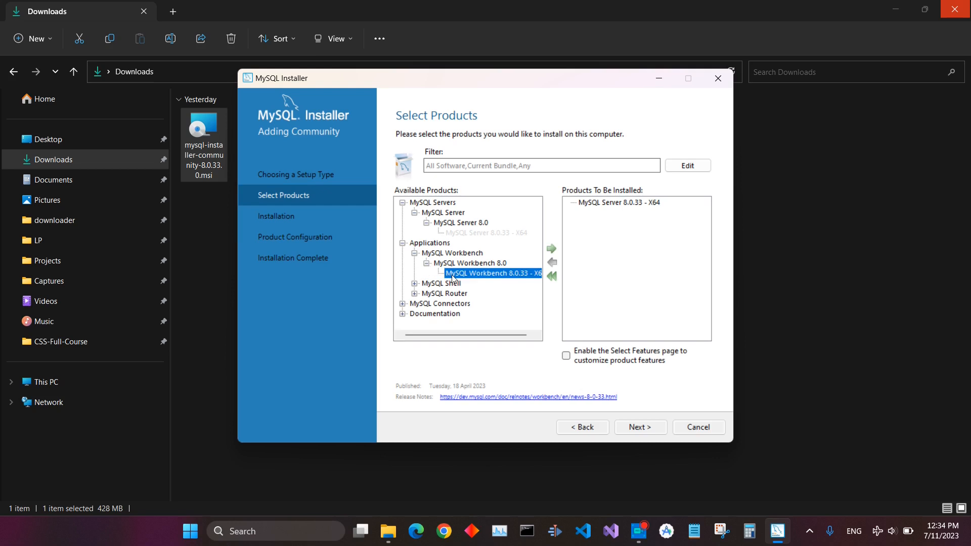
{"action": "left_click", "coordinate": [553, 249]}
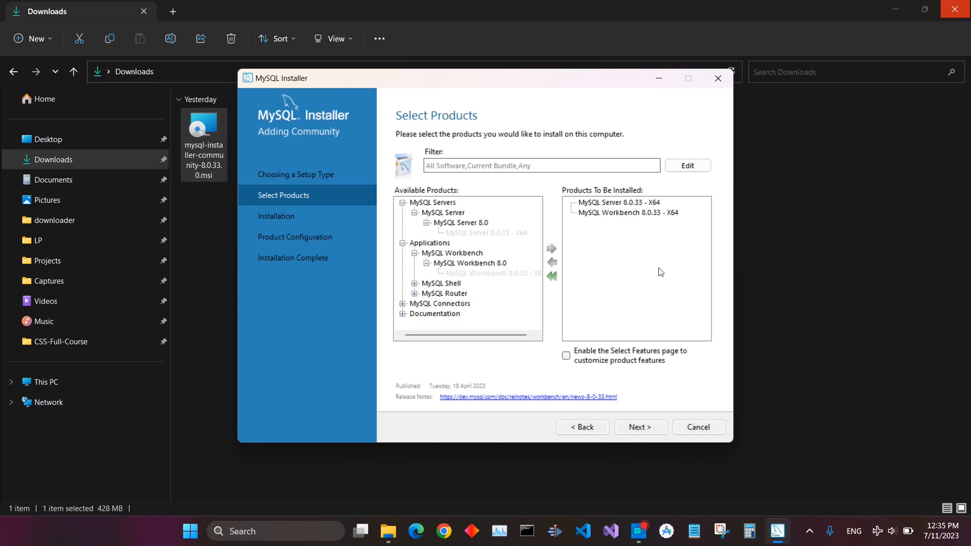
Expand MySQL Shell and add MySQL Shell 8.0.33 - X64 to the install list
{"action": "left_click", "coordinate": [415, 284]}
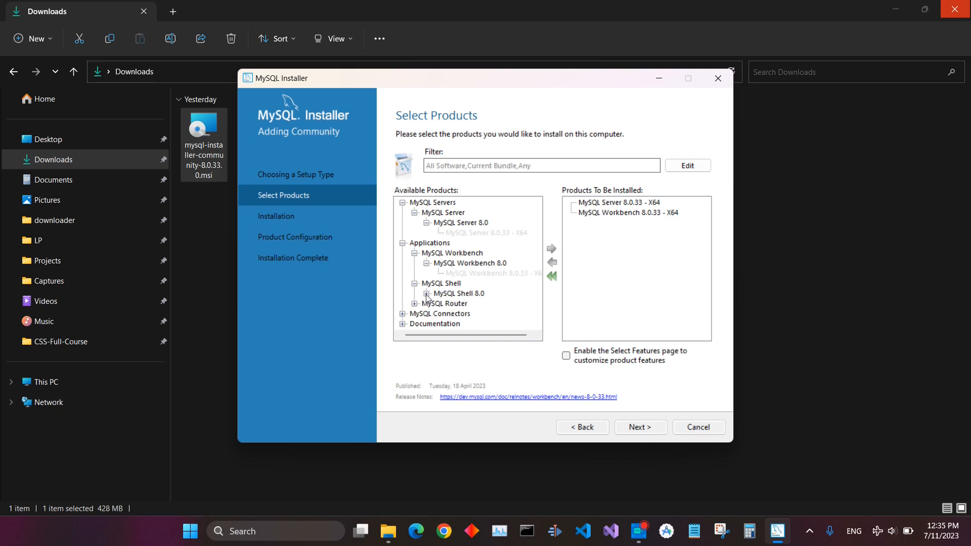
{"action": "left_click", "coordinate": [427, 294]}
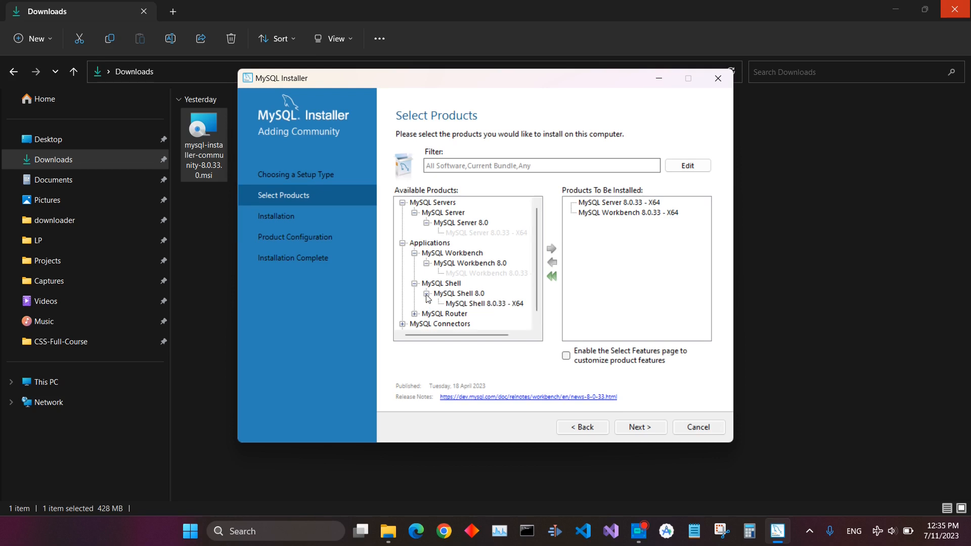
{"action": "left_click", "coordinate": [479, 306]}
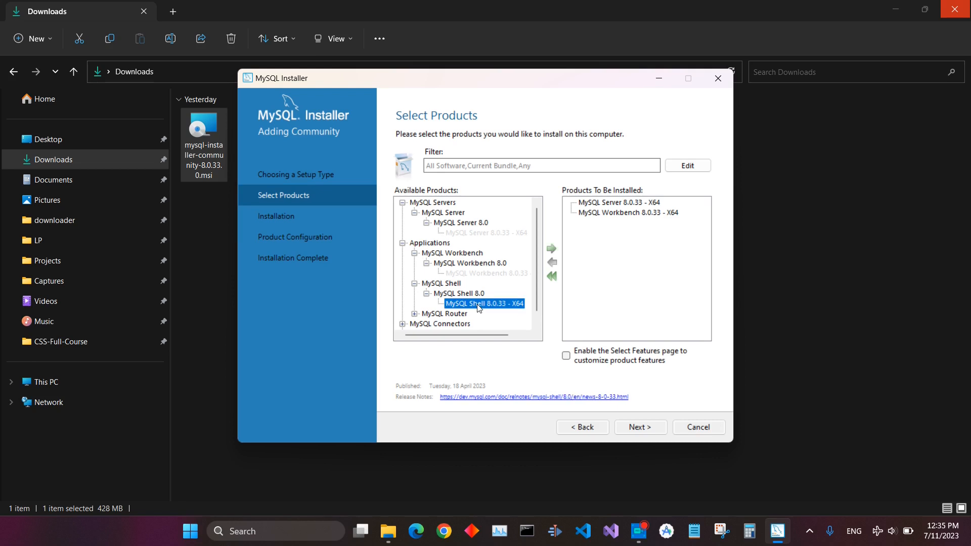
{"action": "left_click", "coordinate": [552, 250]}
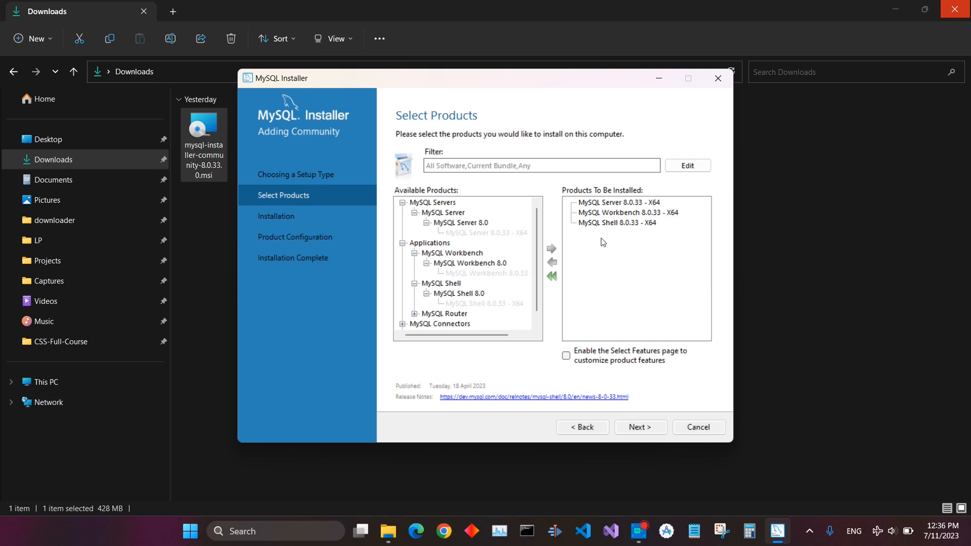
Proceed to the installation page and execute the installation of the three products
{"action": "left_click", "coordinate": [639, 427]}
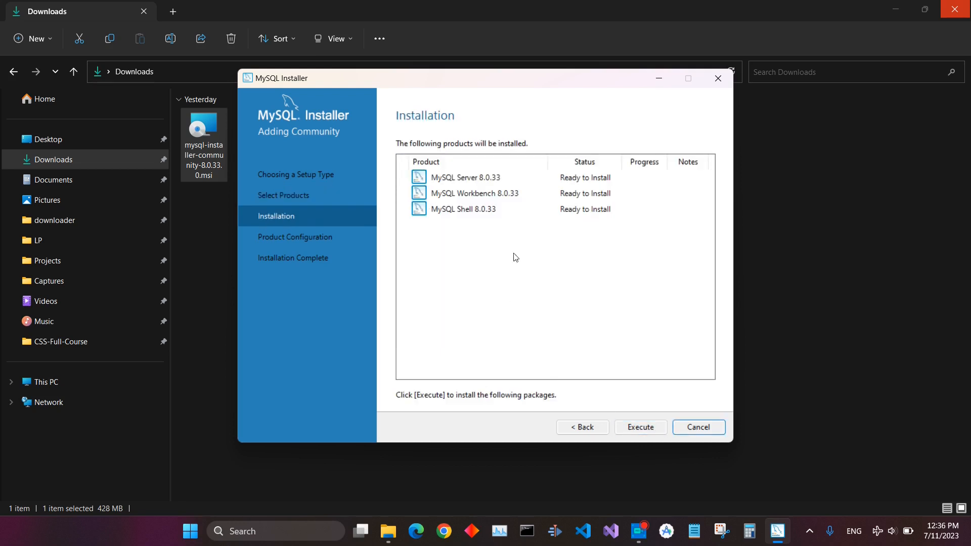
{"action": "left_click", "coordinate": [640, 428]}
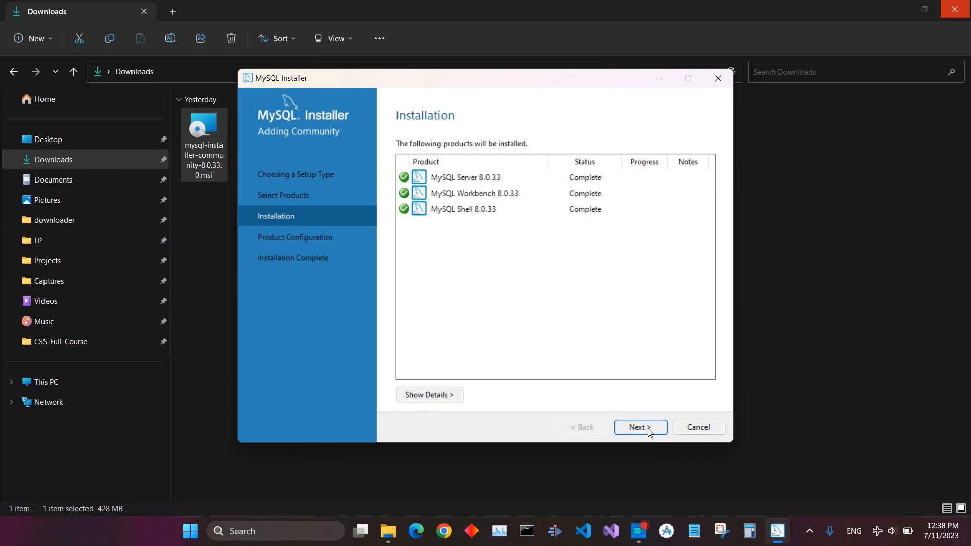
Keep the Development Computer config type and strong password authentication, continuing through the server configuration pages
{"action": "left_click", "coordinate": [649, 430]}
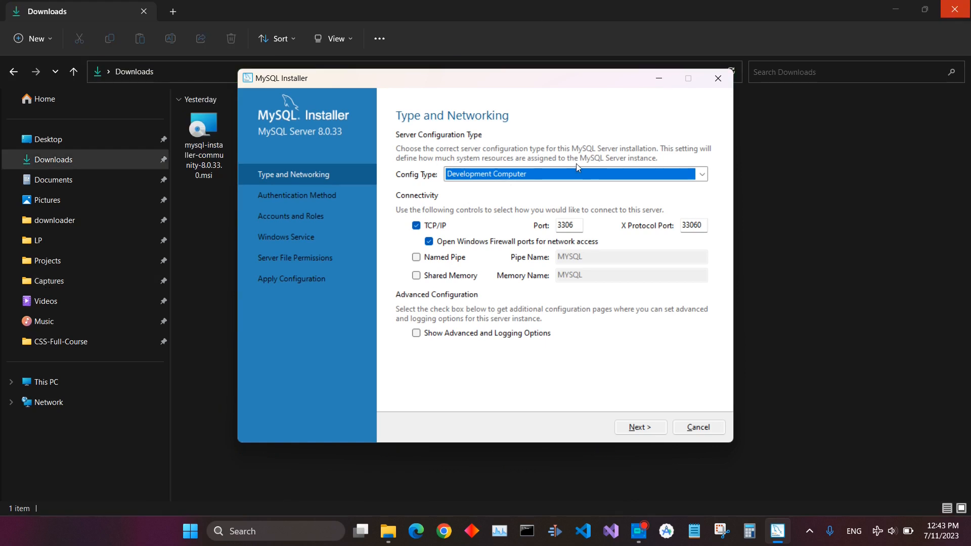
{"action": "left_click", "coordinate": [524, 177]}
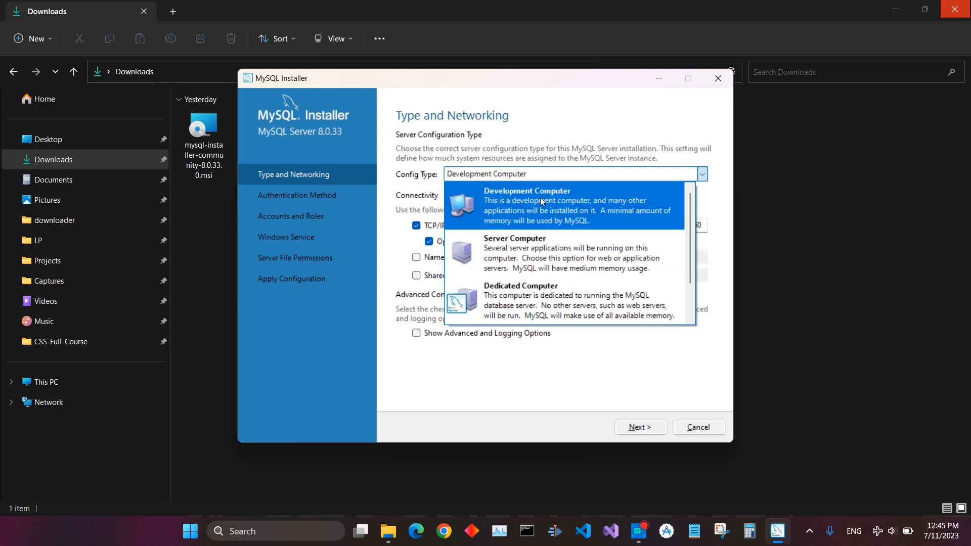
{"action": "left_click", "coordinate": [556, 210]}
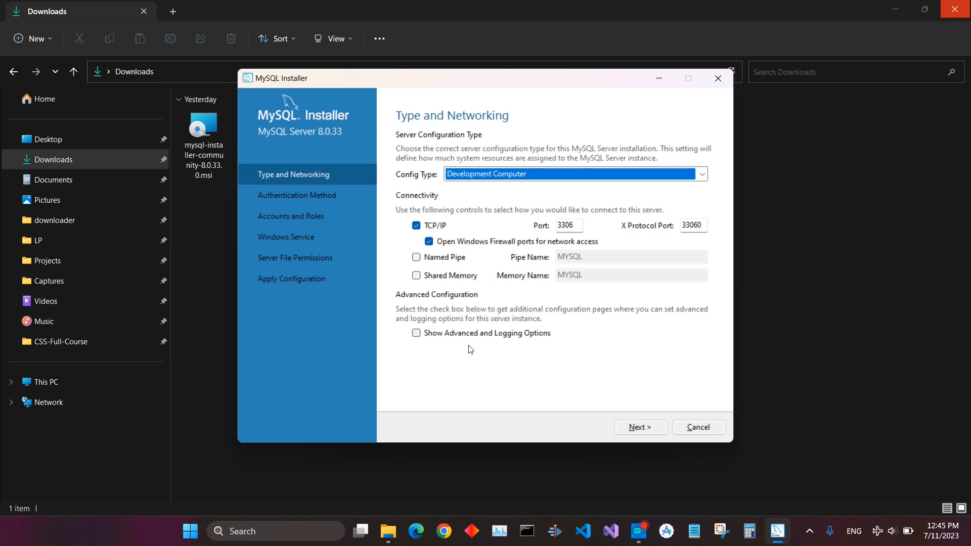
{"action": "left_click", "coordinate": [640, 428]}
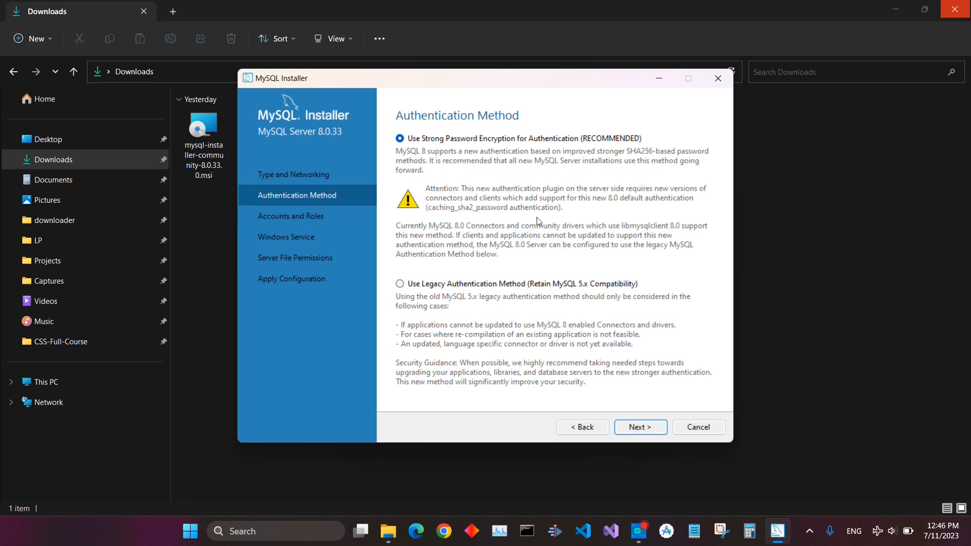
{"action": "left_click", "coordinate": [641, 428]}
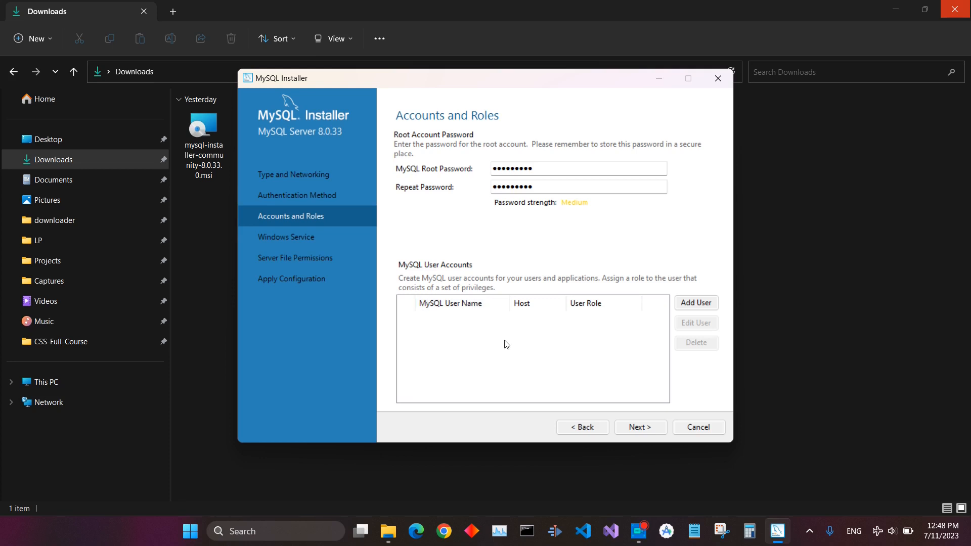
Add a MySQL user account named admin with All Hosts and the DB Admin role, entering and confirming its password
{"action": "left_click", "coordinate": [693, 307]}
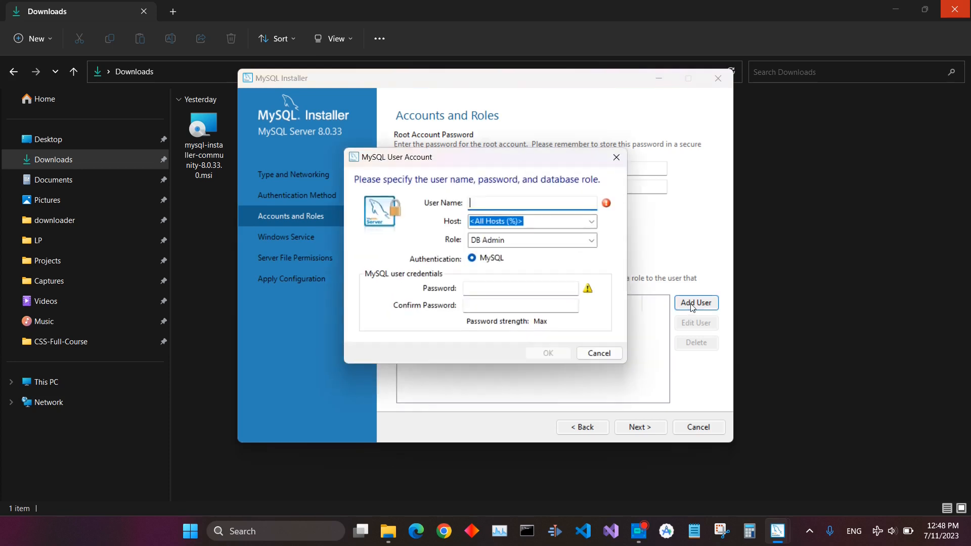
{"action": "type", "text": "admin"}
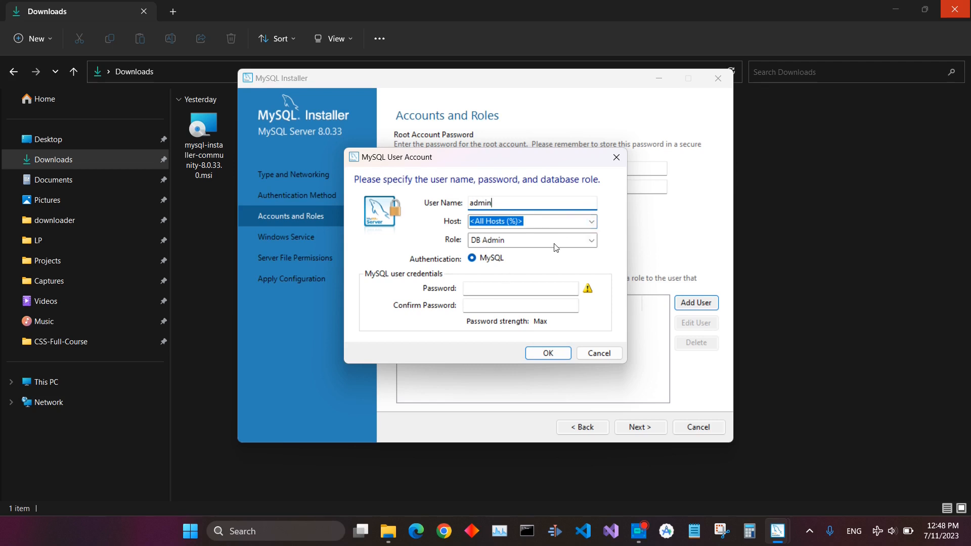
{"action": "left_click", "coordinate": [498, 288]}
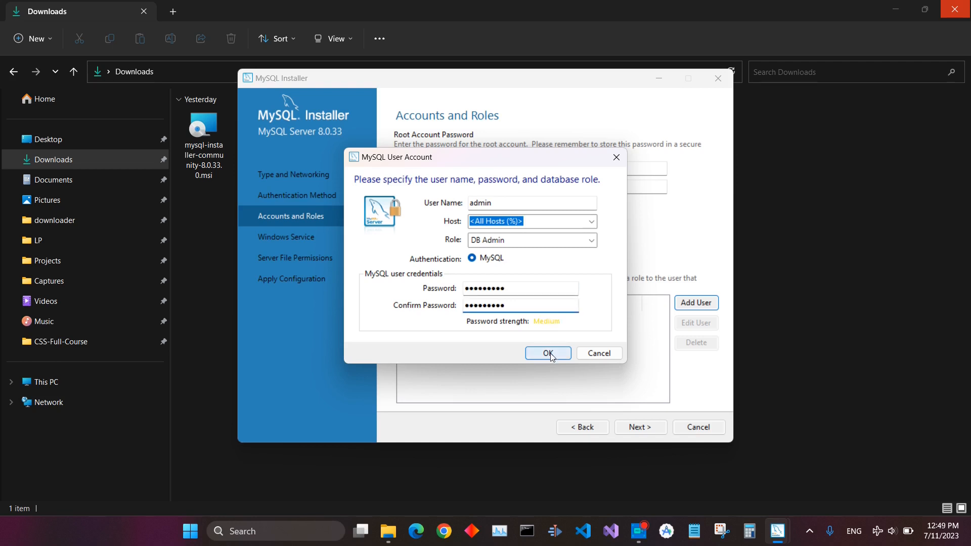
{"action": "left_click", "coordinate": [550, 355]}
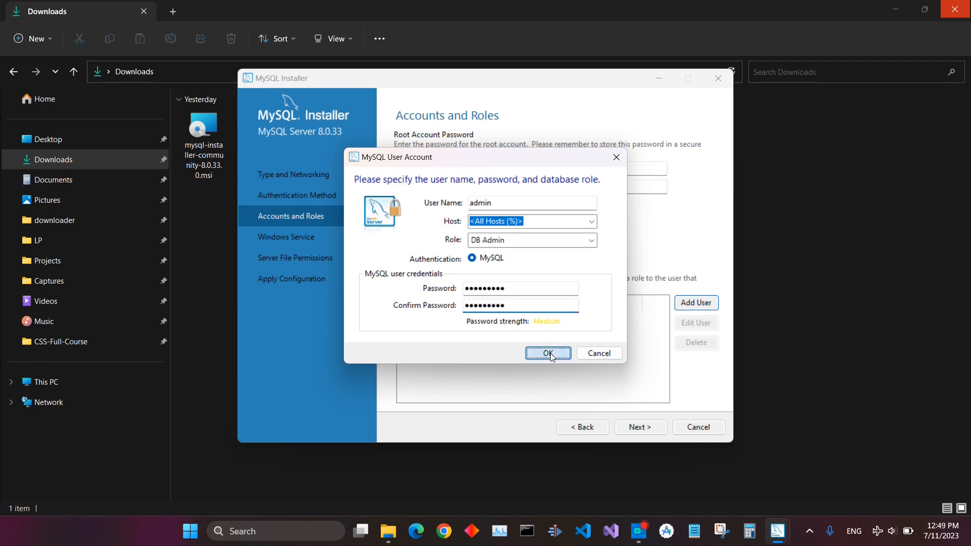
Keep the MySQL80 Windows service and default server file permissions, continuing to the Apply Configuration page
{"action": "left_click", "coordinate": [640, 431]}
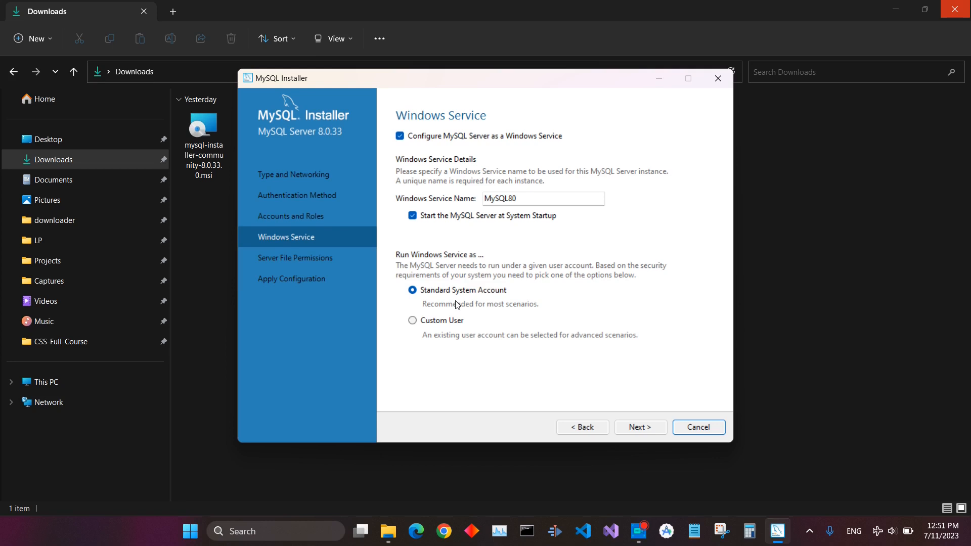
{"action": "left_click", "coordinate": [641, 428]}
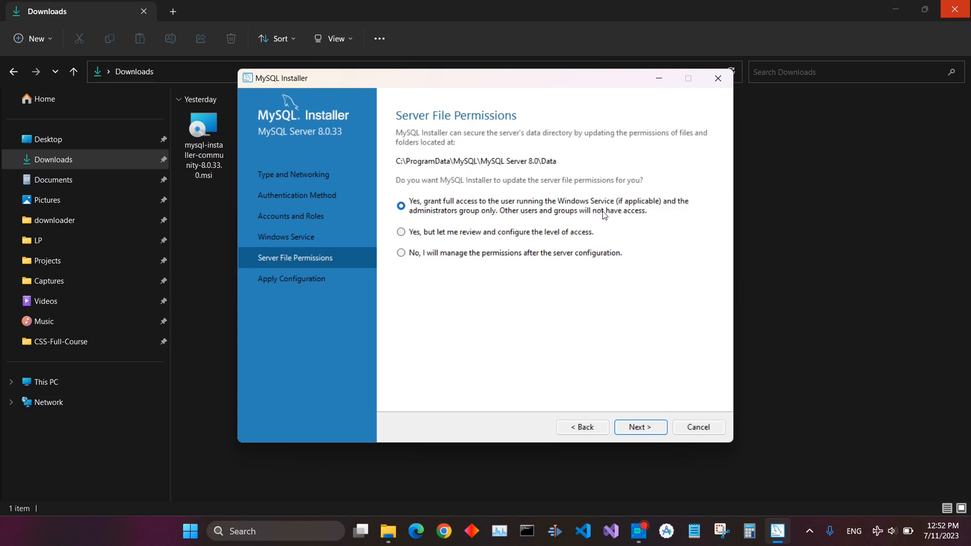
{"action": "left_click", "coordinate": [641, 428]}
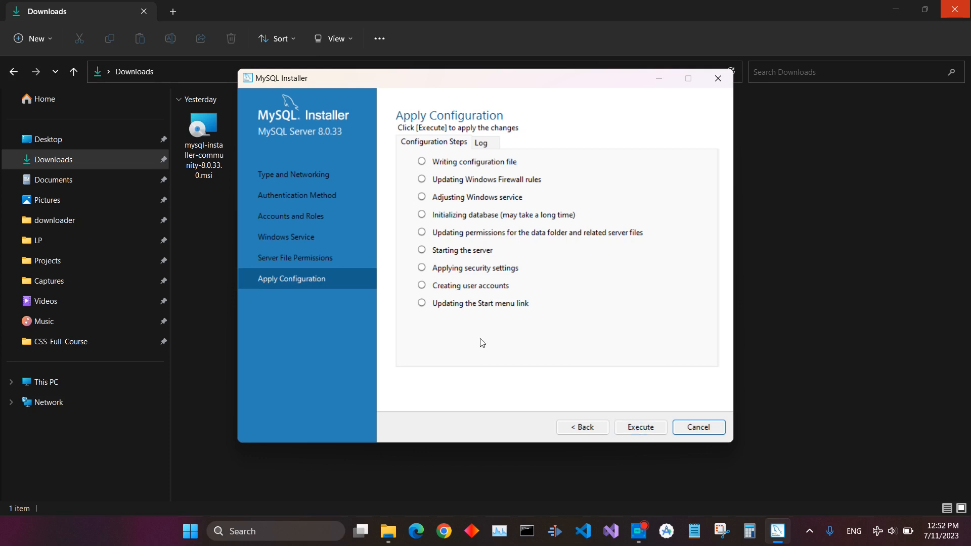
Execute the server configuration and finish the installer, launching MySQL Workbench and MySQL Shell
{"action": "left_click", "coordinate": [651, 427]}
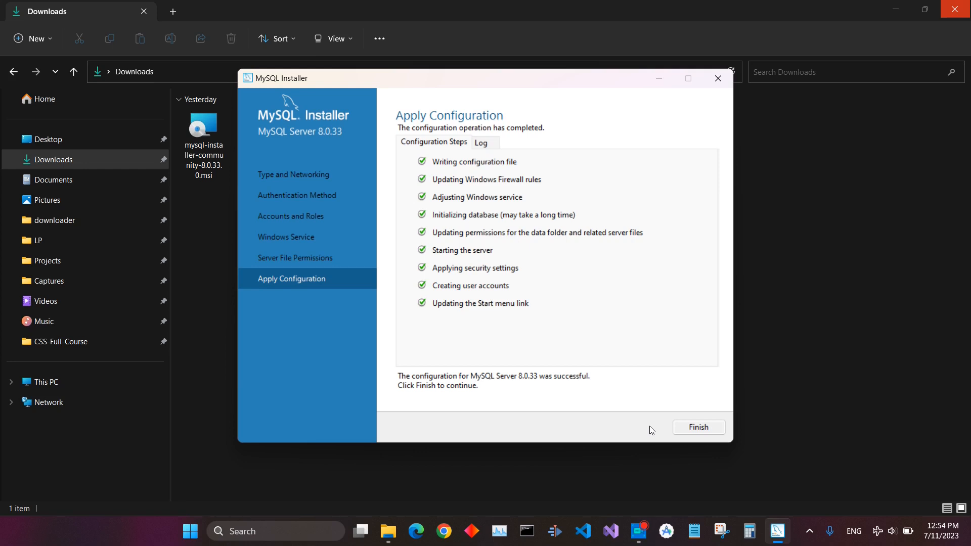
{"action": "key", "text": "Return"}
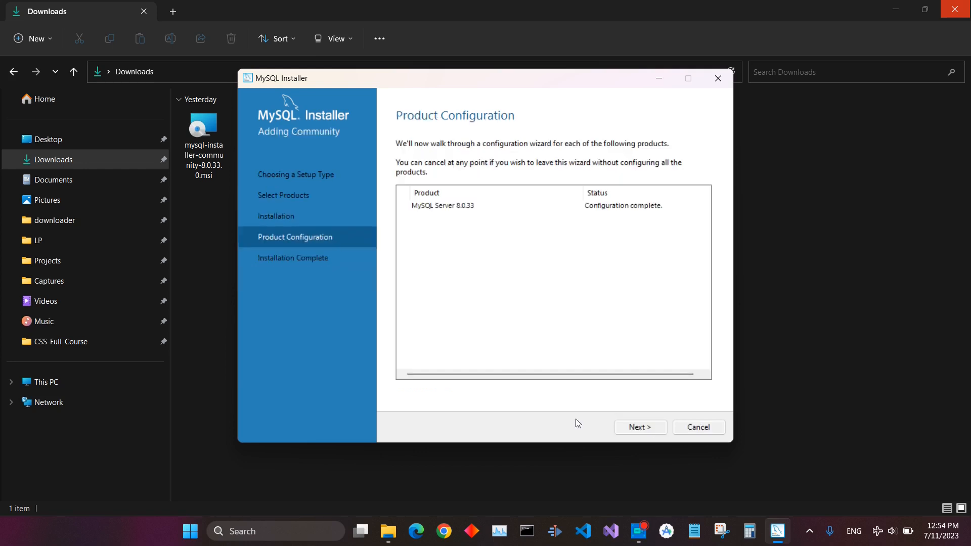
{"action": "left_click", "coordinate": [632, 427]}
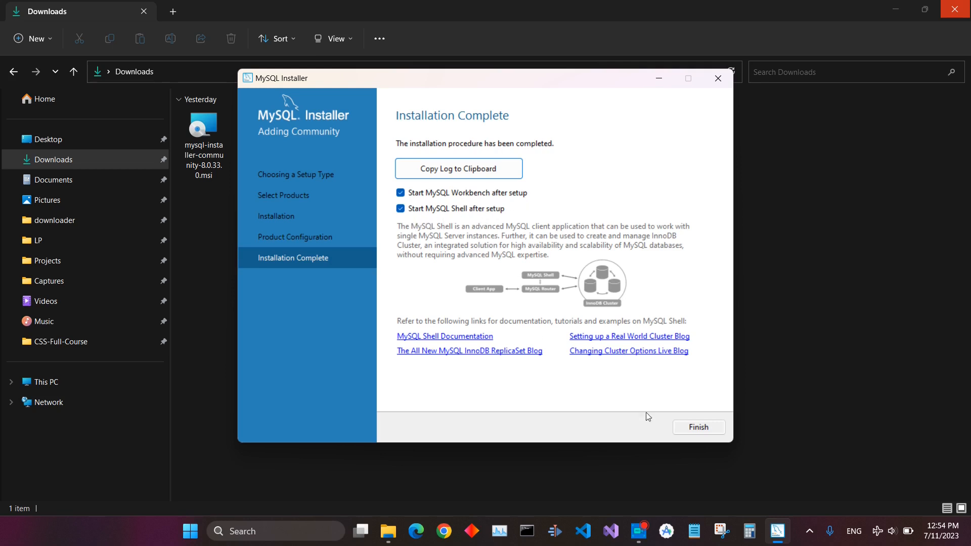
{"action": "left_click", "coordinate": [698, 427]}
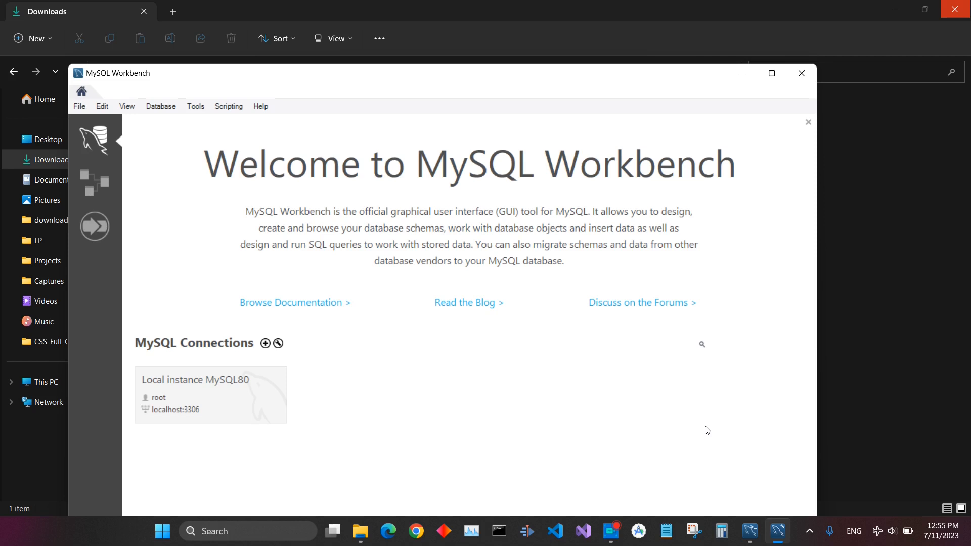
Connect to the Local instance MySQL80 connection as root with the root password
{"action": "left_click", "coordinate": [226, 396]}
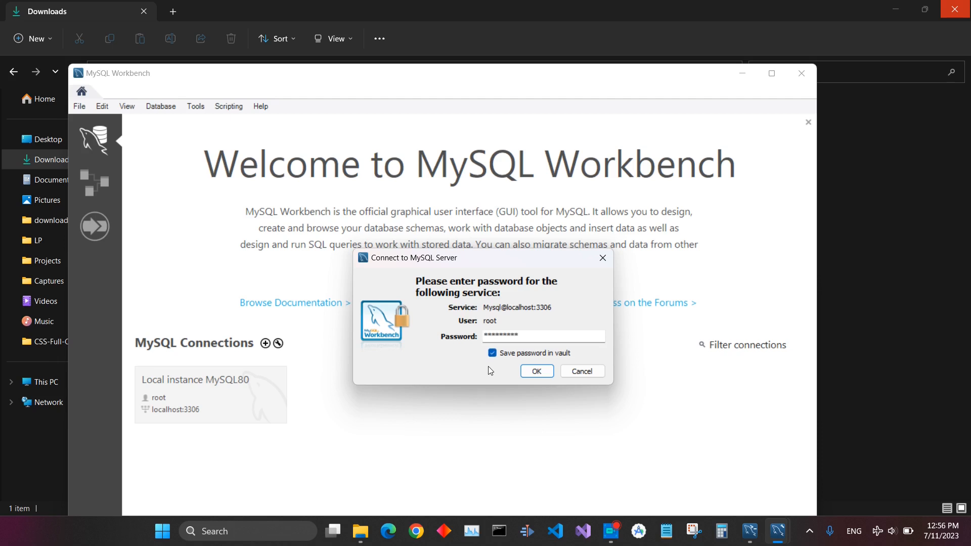
{"action": "left_click", "coordinate": [534, 371]}
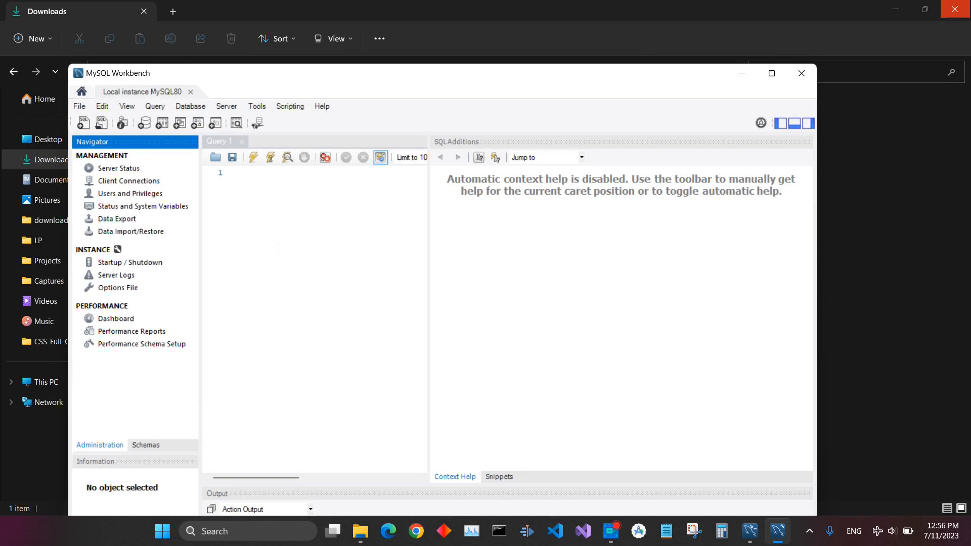
Minimize Workbench and Shell and browse to C:\Program Files\MySQL\MySQL Server 8.0\bin in File Explorer
{"action": "left_click", "coordinate": [741, 73]}
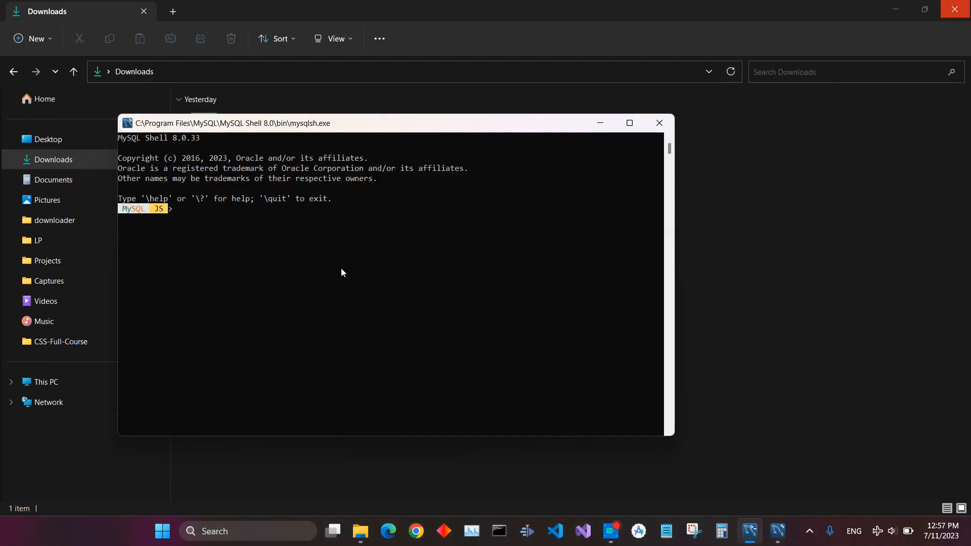
{"action": "left_click", "coordinate": [446, 15]}
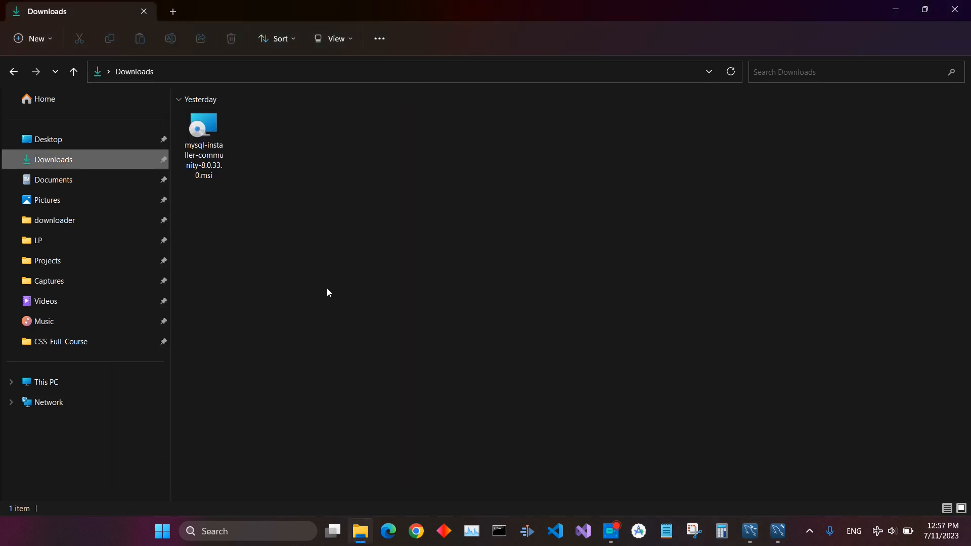
{"action": "left_click", "coordinate": [48, 380]}
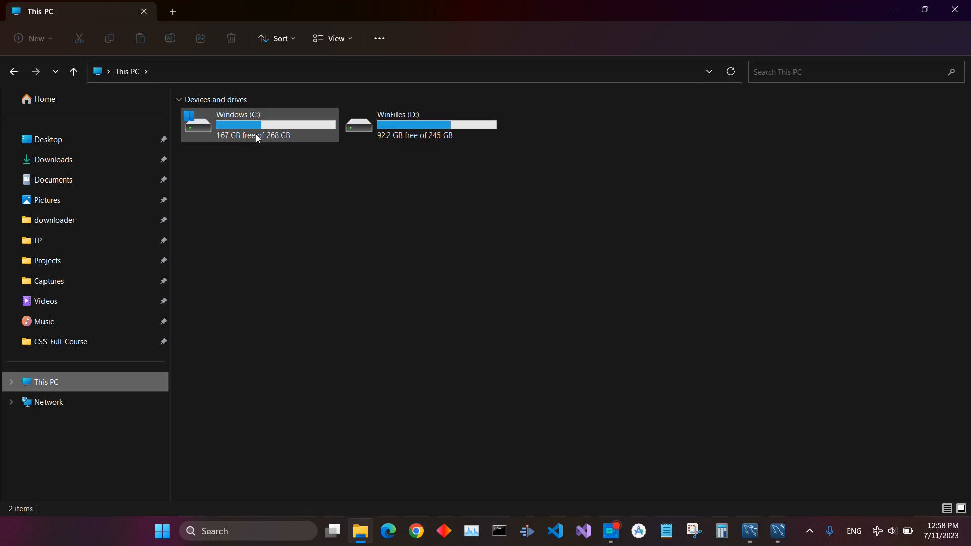
{"action": "double_click", "coordinate": [257, 135]}
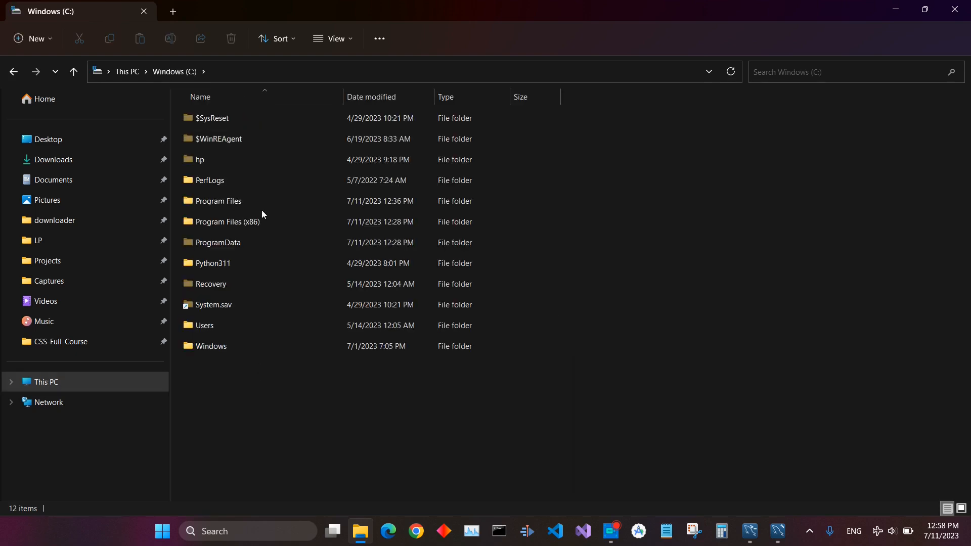
{"action": "double_click", "coordinate": [248, 202]}
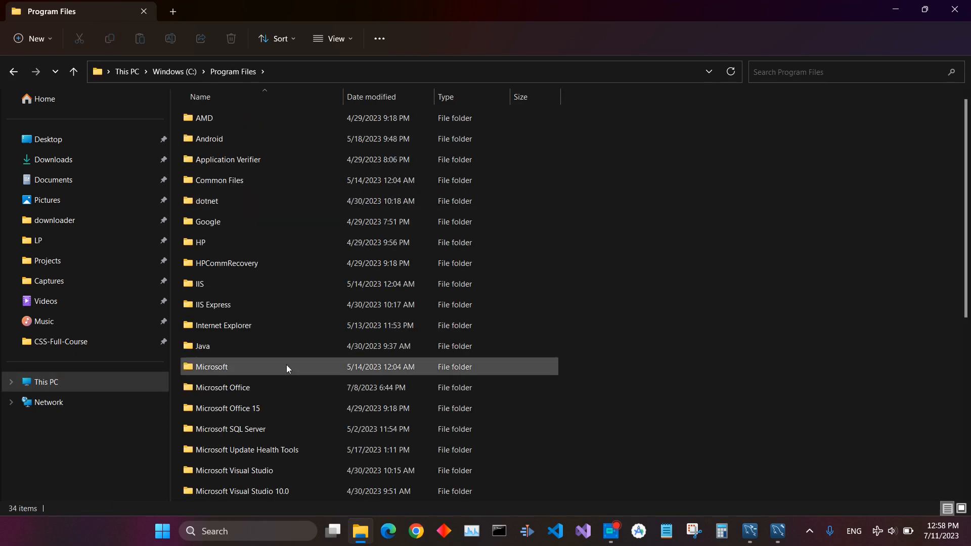
{"action": "scroll", "coordinate": [293, 320], "scroll_direction": "down", "scroll_amount": 1}
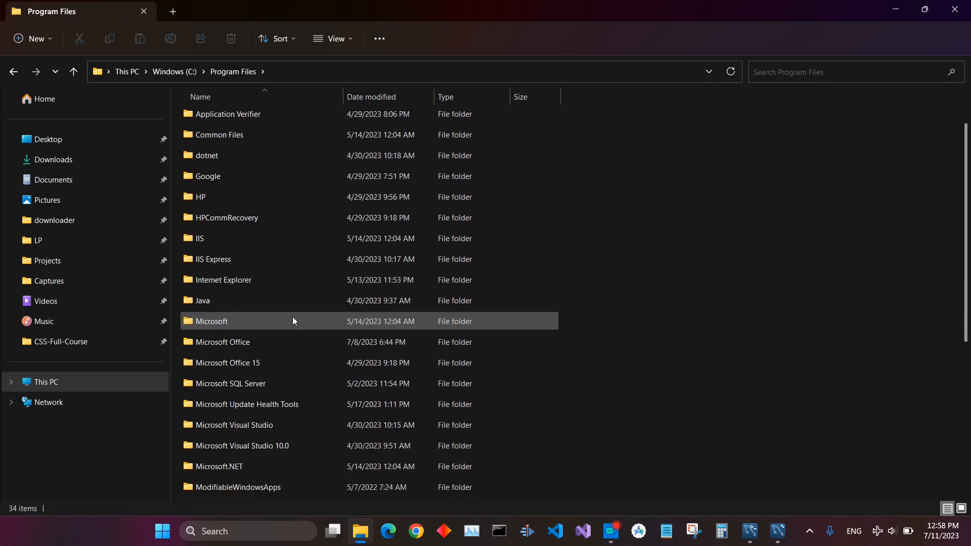
{"action": "scroll", "coordinate": [293, 321], "scroll_direction": "down", "scroll_amount": 5}
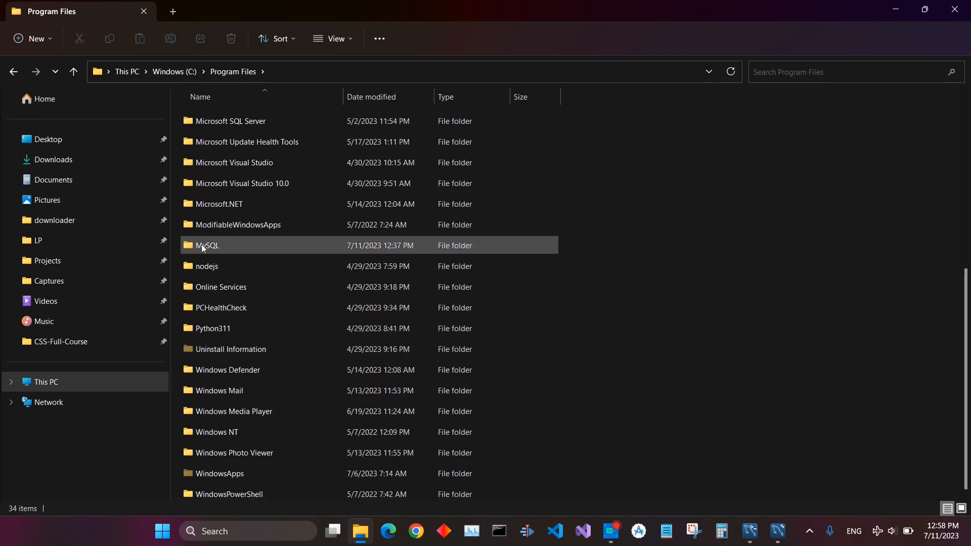
{"action": "double_click", "coordinate": [201, 245]}
{"action": "left_click", "coordinate": [240, 123]}
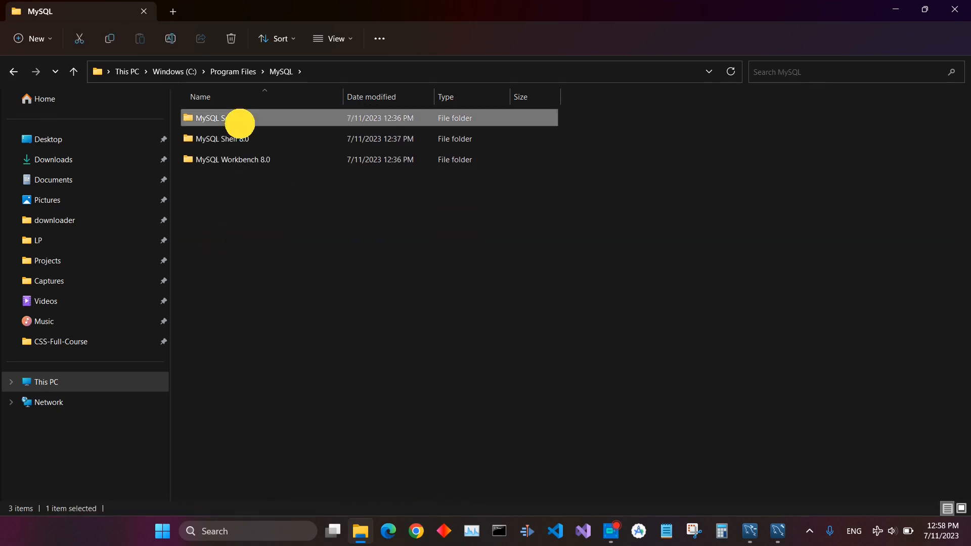
{"action": "double_click", "coordinate": [239, 123]}
{"action": "double_click", "coordinate": [240, 124]}
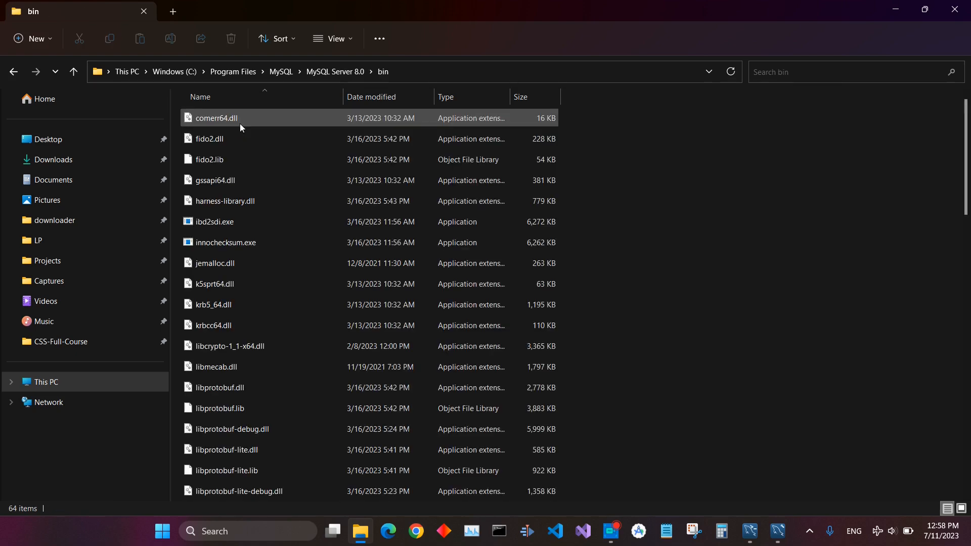
Copy the bin folder path and open the system Environment Variables dialog via Windows search
{"action": "left_click", "coordinate": [476, 77]}
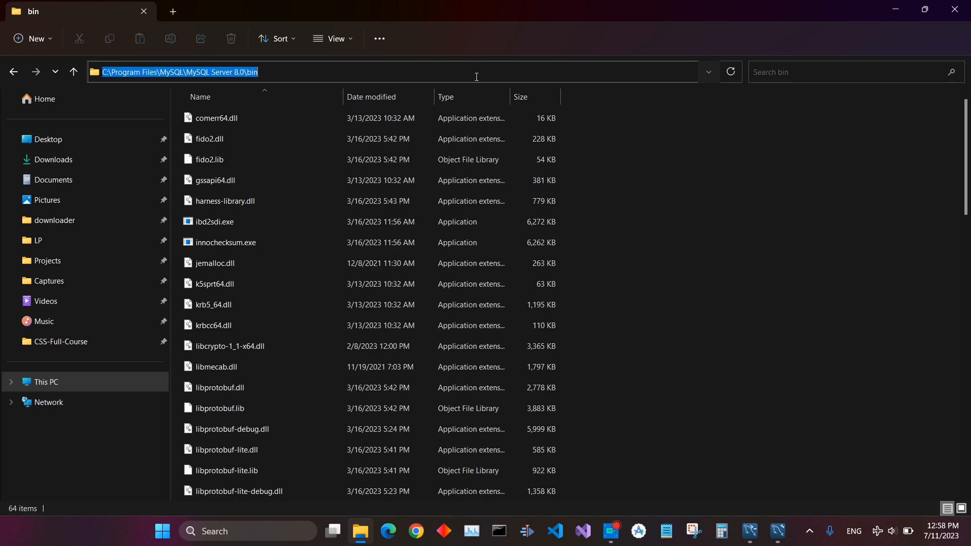
{"action": "left_click", "coordinate": [248, 531]}
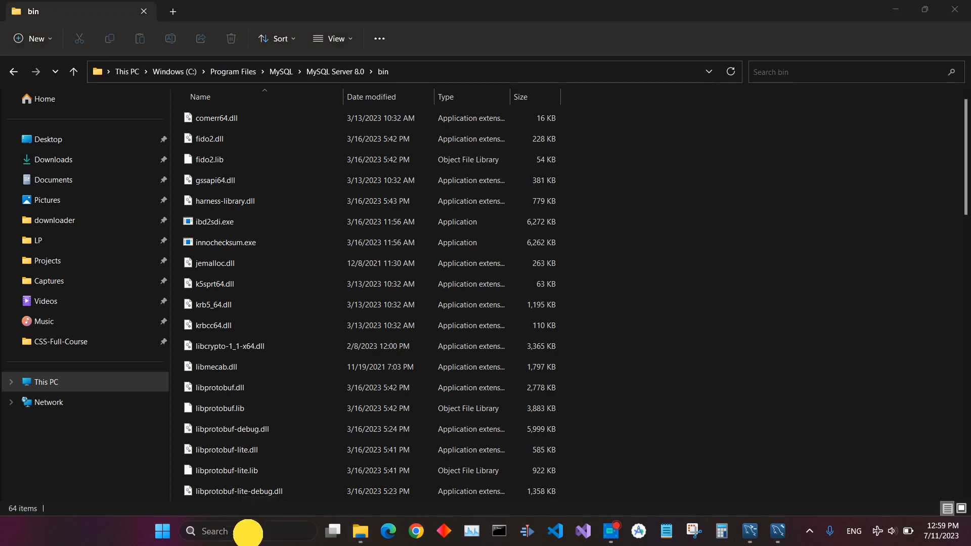
{"action": "type", "text": "env"}
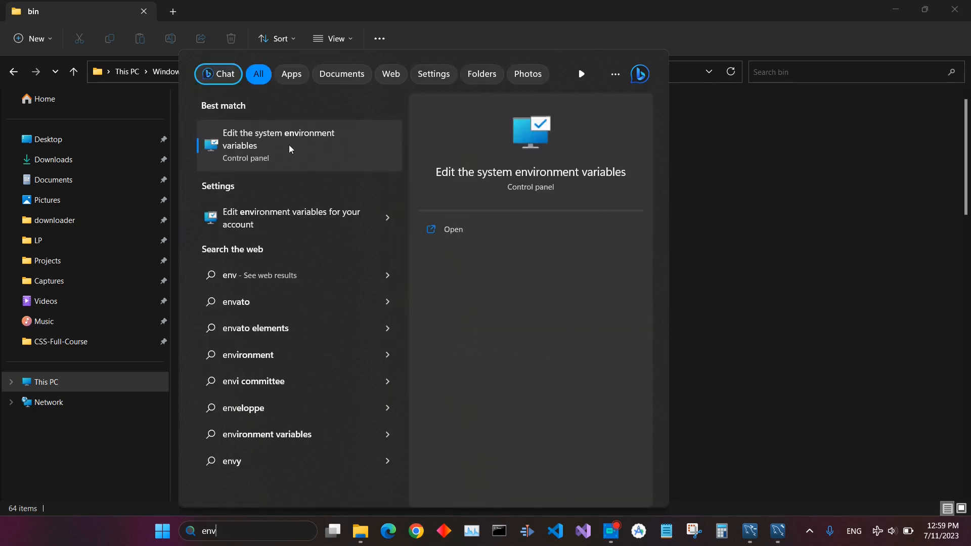
{"action": "left_click", "coordinate": [289, 147]}
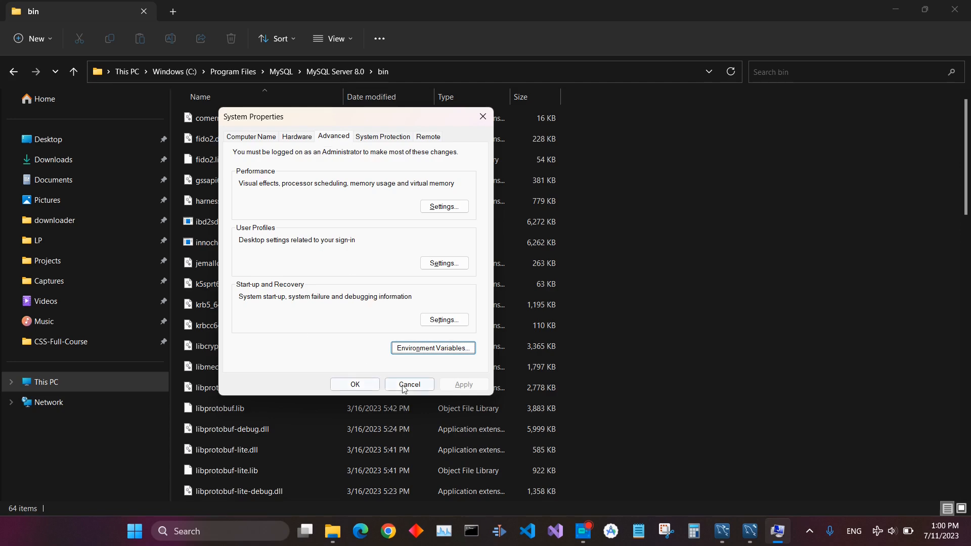
{"action": "left_click", "coordinate": [419, 353]}
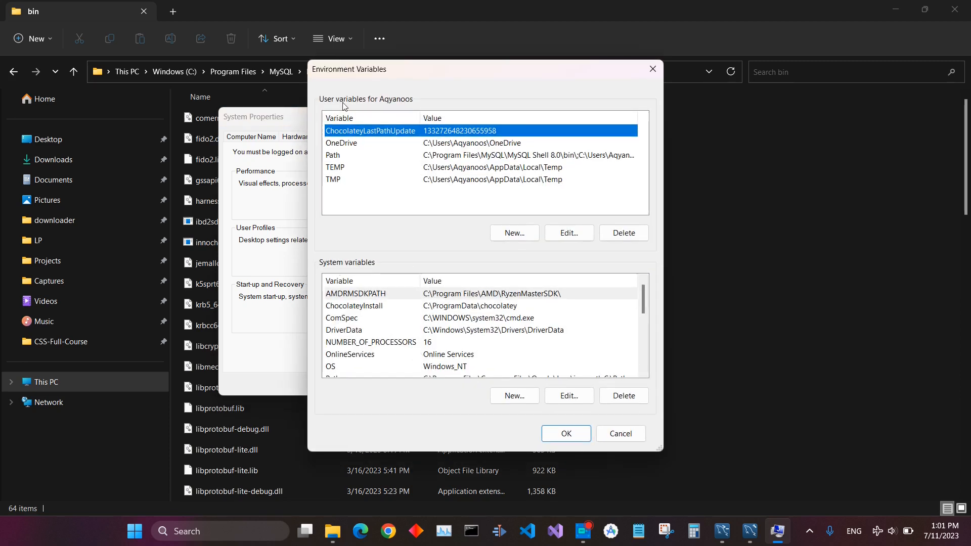
Add C:\Program Files\MySQL\MySQL Server 8.0\bin as a new entry to the system Path variable and confirm
{"action": "scroll", "coordinate": [429, 353], "scroll_direction": "down", "scroll_amount": 3}
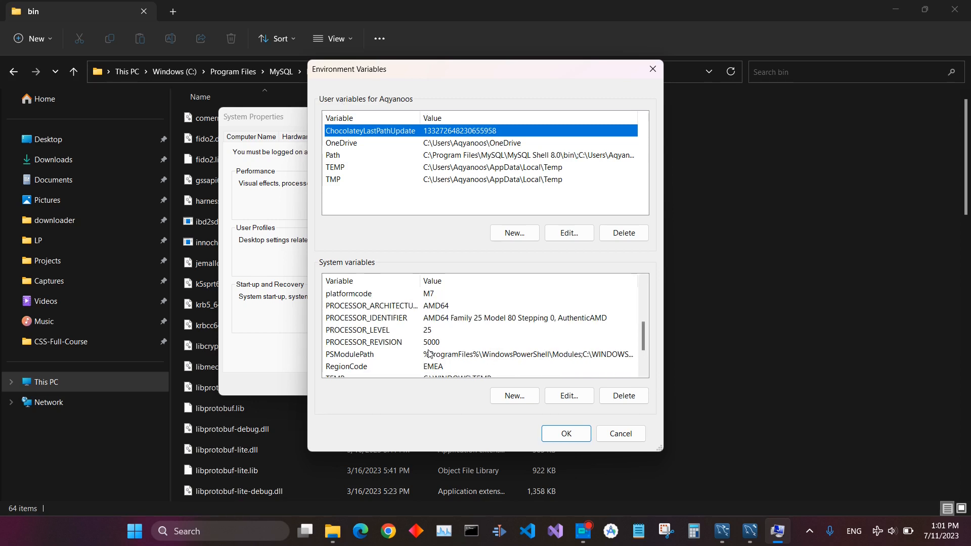
{"action": "scroll", "coordinate": [428, 353], "scroll_direction": "down", "scroll_amount": 1}
{"action": "scroll", "coordinate": [356, 334], "scroll_direction": "up", "scroll_amount": 3}
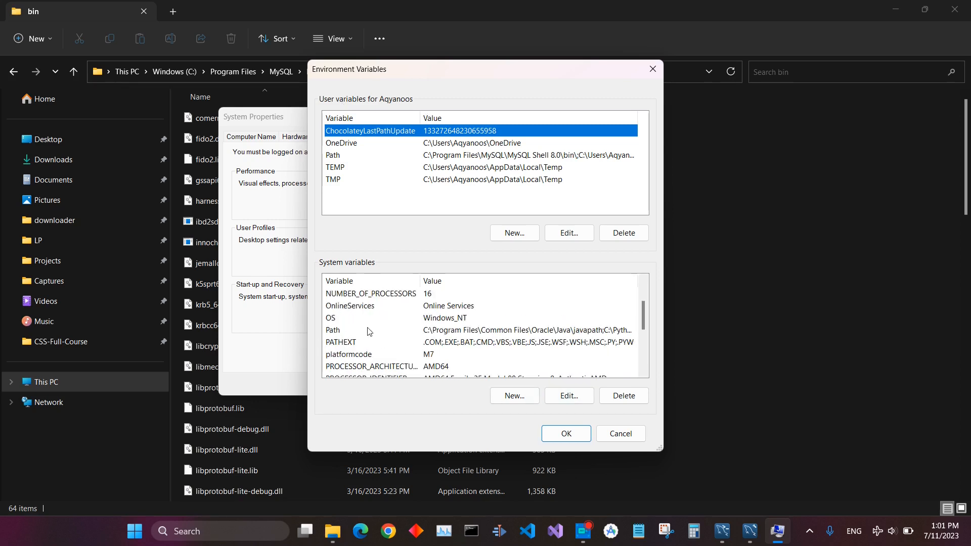
{"action": "double_click", "coordinate": [369, 332]}
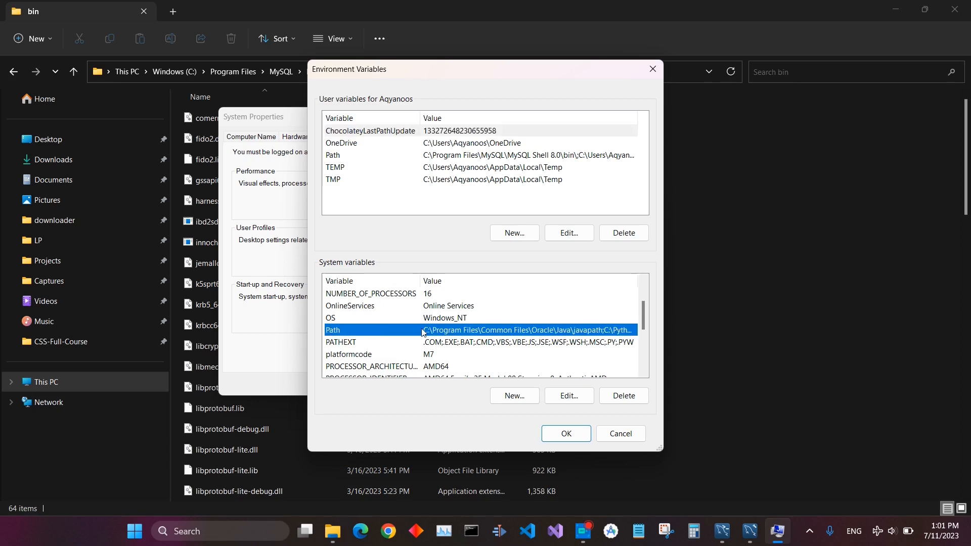
{"action": "left_click", "coordinate": [601, 129]}
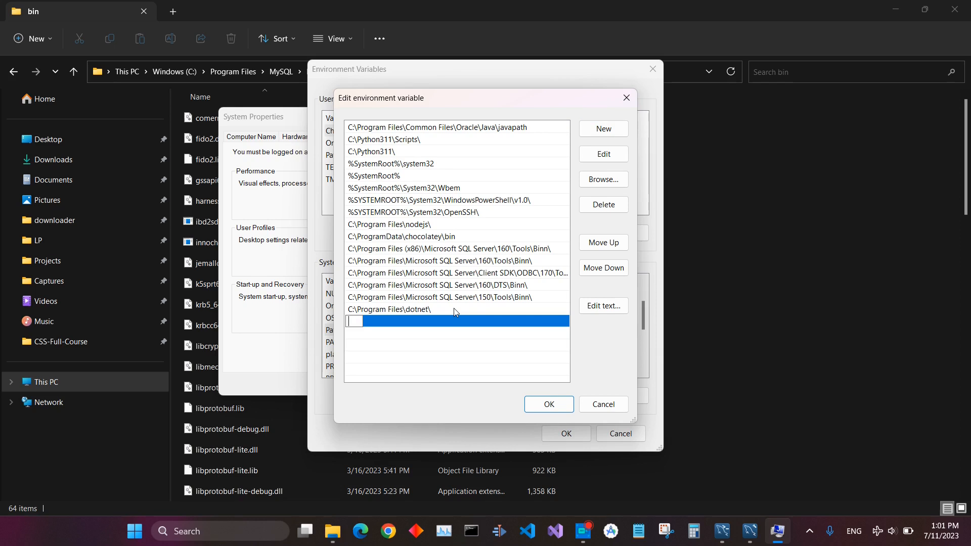
{"action": "type", "text": "C:\\Program Files\\MySQL\\MySQL Server 8.0\\bin"}
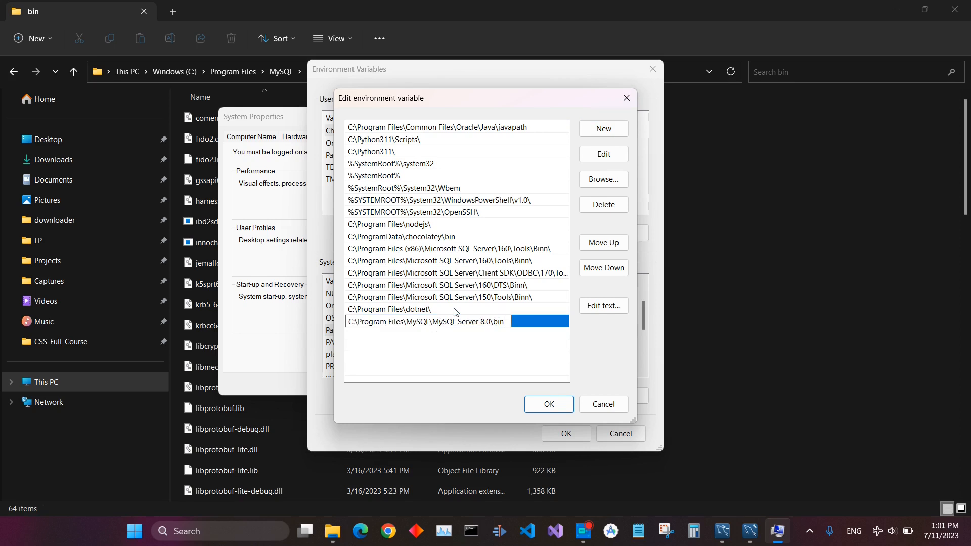
{"action": "left_click", "coordinate": [475, 340]}
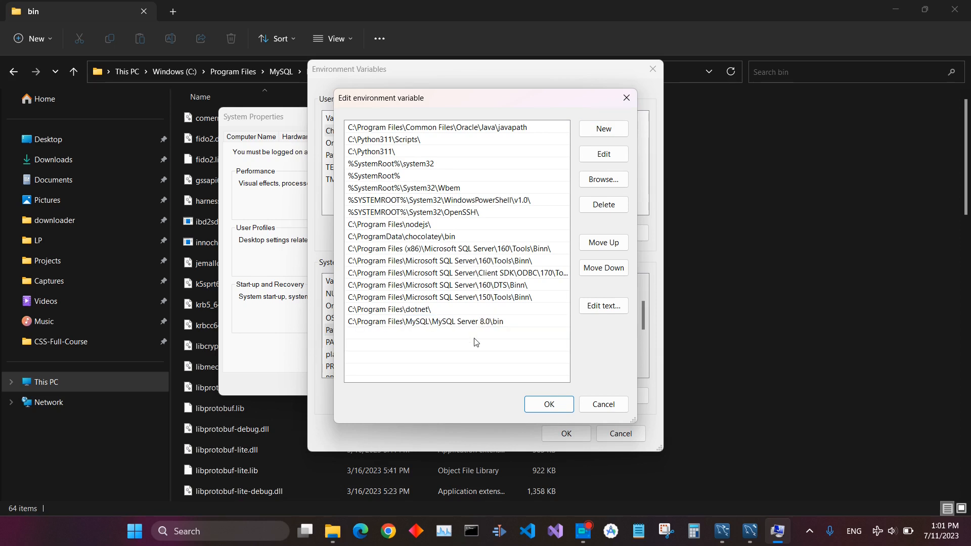
{"action": "left_click", "coordinate": [549, 404]}
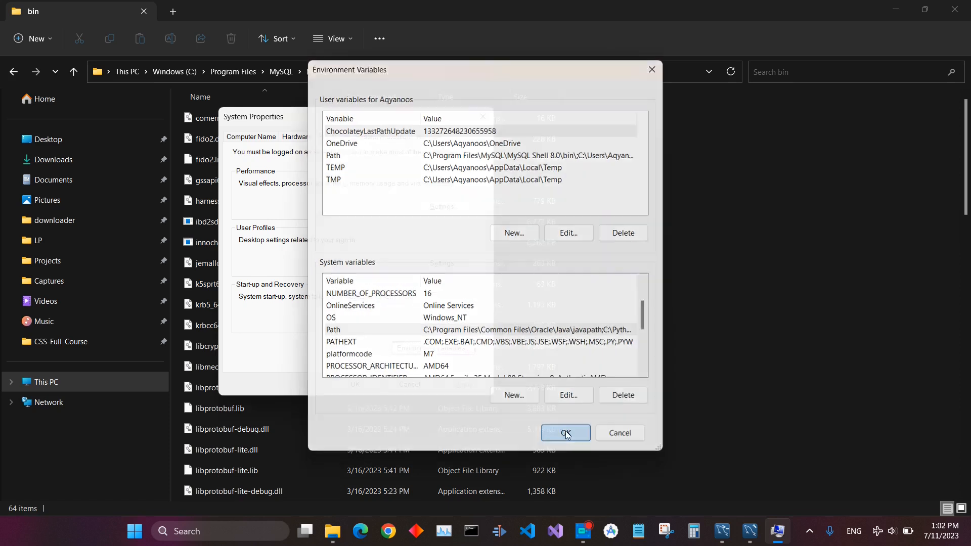
{"action": "left_click", "coordinate": [566, 433]}
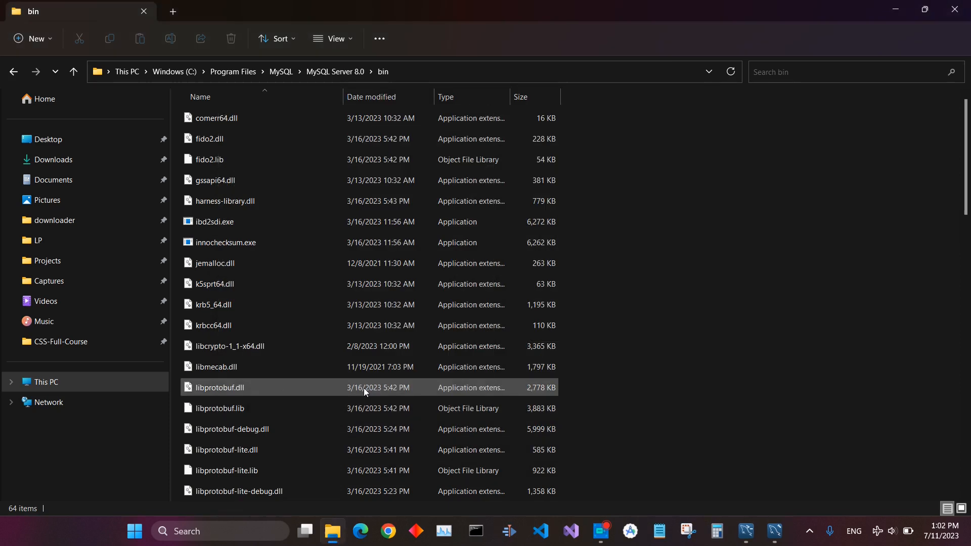
Open a Command Prompt window from Windows search
{"action": "left_click", "coordinate": [363, 387]}
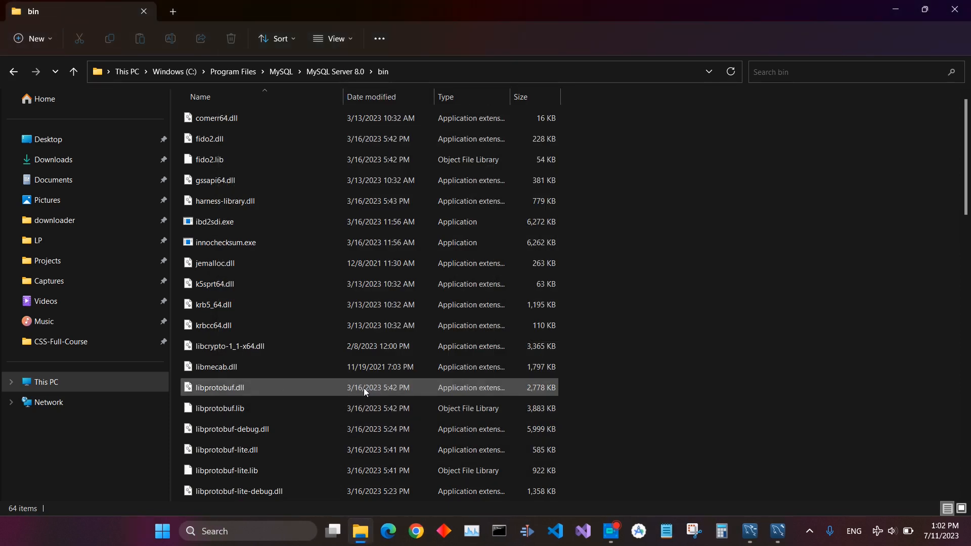
{"action": "left_click", "coordinate": [248, 535]}
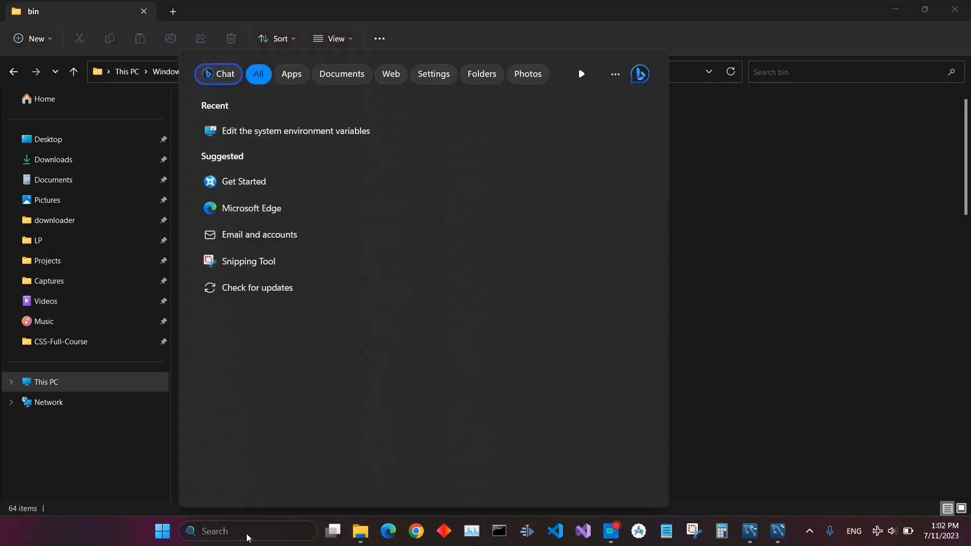
{"action": "type", "text": "cmd"}
{"action": "left_click", "coordinate": [465, 229]}
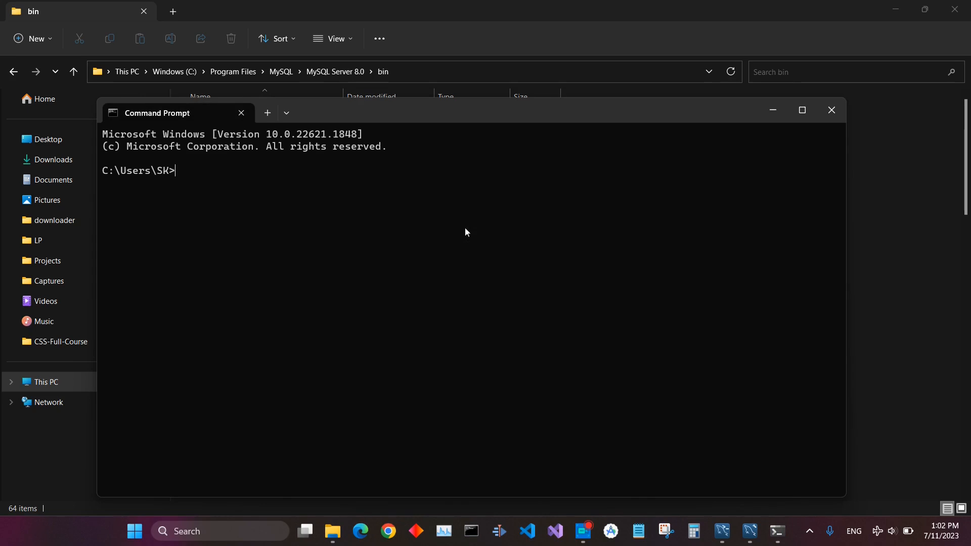
Check the installed MySQL version with mysql --version
{"action": "type", "text": "mysql --version"}
{"action": "key", "text": "Return"}
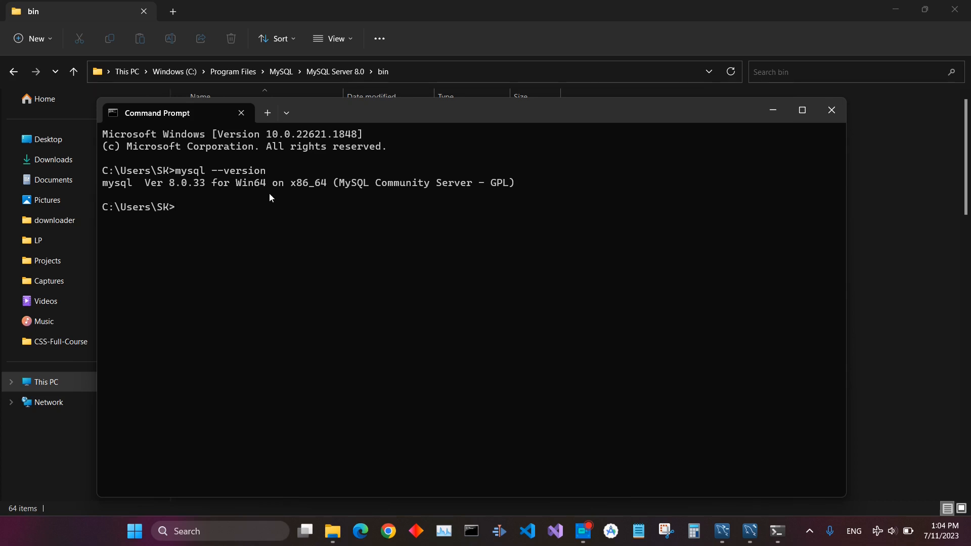
Log in to the MySQL monitor as root with mysql -u root -p, entering the root password
{"action": "type", "text": "mysql -u root -p"}
{"action": "key", "text": "Return"}
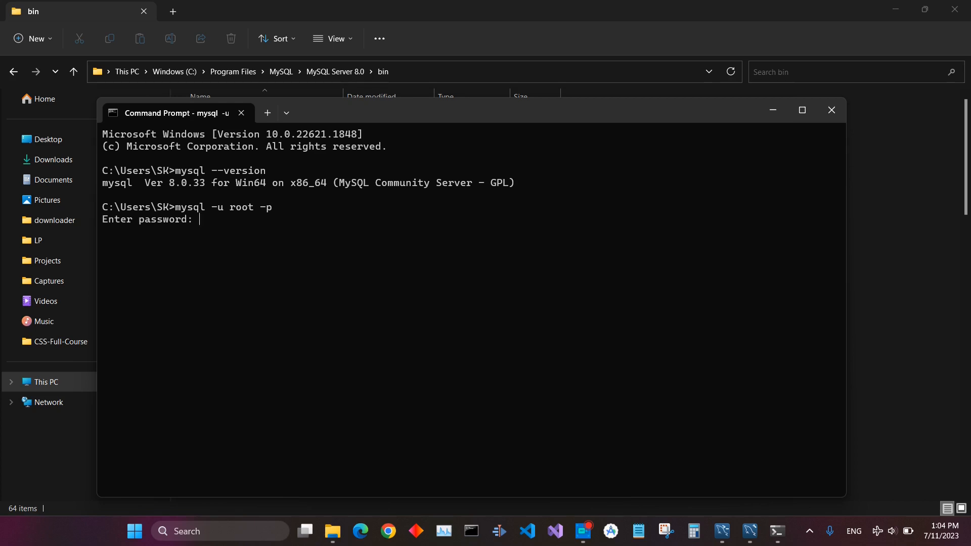
{"action": "type", "text": "*********"}
{"action": "key", "text": "Return"}
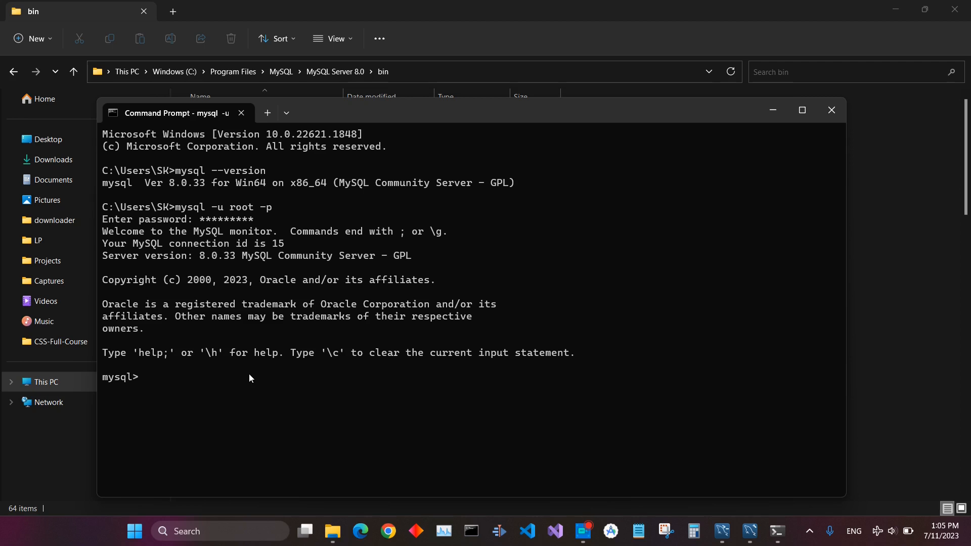
{"action": "type", "text": "show d"}
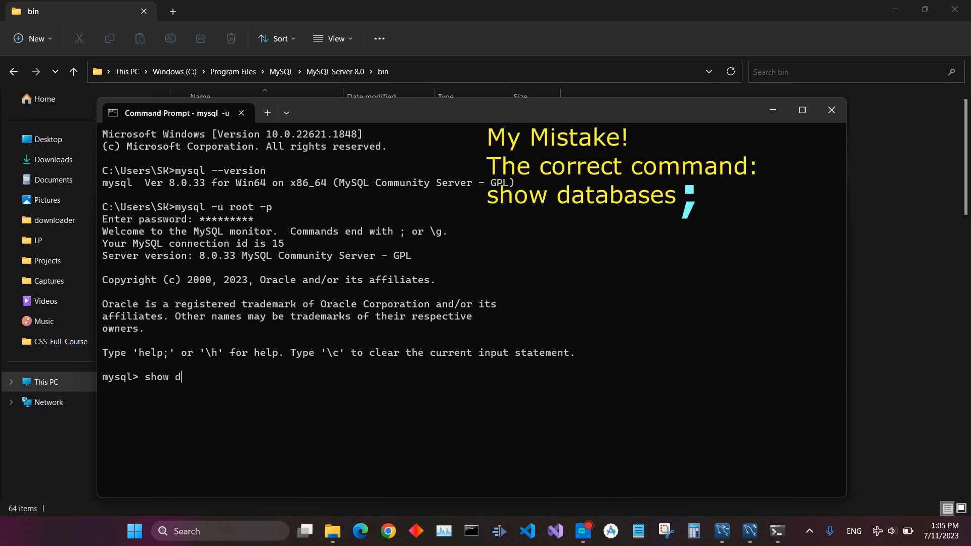
{"action": "type", "text": "atabases"}
{"action": "key", "text": "Return"}
Try to create a database named aqyanoos
{"action": "type", "text": "reate"}
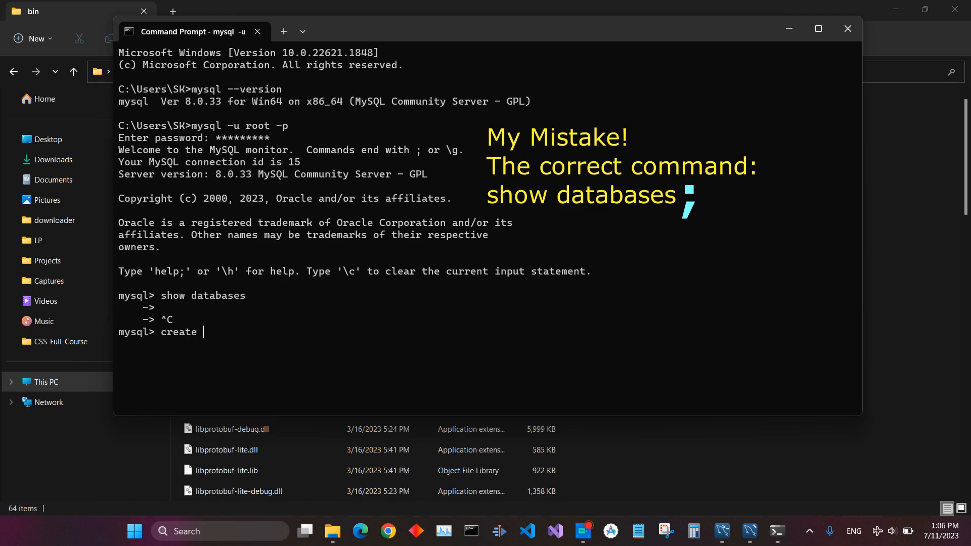
{"action": "type", "text": " databse aqay"}
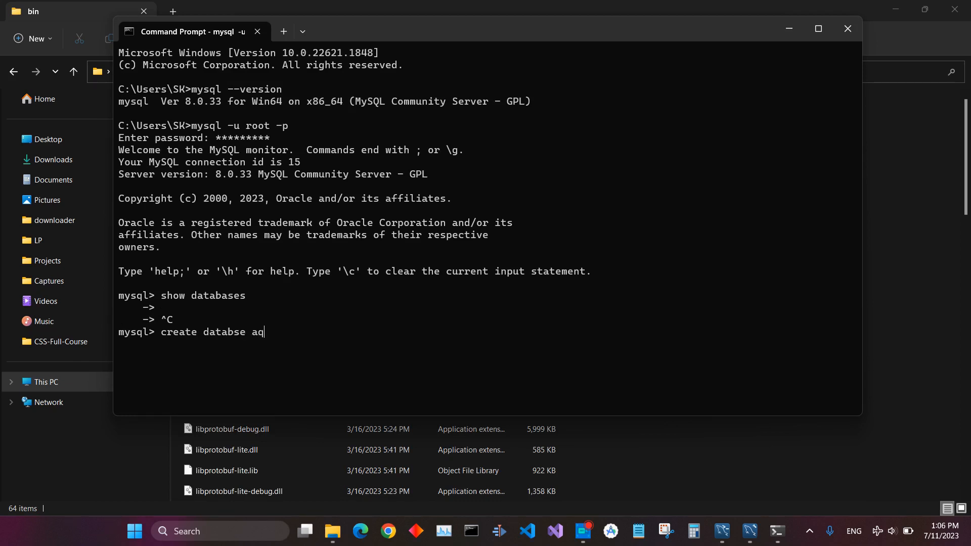
{"action": "key", "text": "BackSpace"}
{"action": "key", "text": "BackSpace"}
{"action": "type", "text": "yanoos;"}
{"action": "key", "text": "Return"}
Recall the create command and correct the keyword to database to create the aqyanoos database
{"action": "key", "text": "Up"}
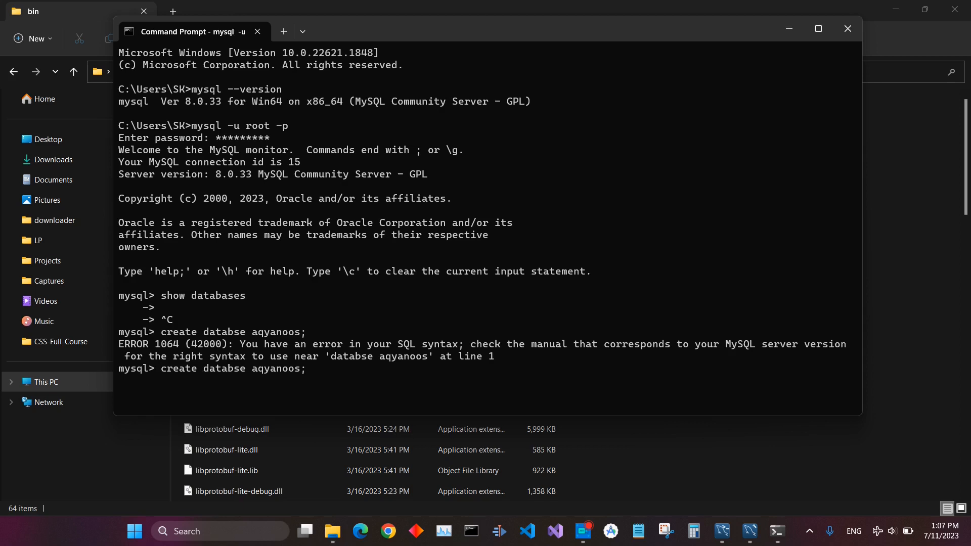
{"action": "key", "text": "Left"}
{"action": "key", "text": "Left"}
{"action": "key", "text": "Left"}
{"action": "key", "text": "Left"}
{"action": "key", "text": "Left"}
{"action": "key", "text": "Left"}
{"action": "key", "text": "Left"}
{"action": "key", "text": "Left"}
{"action": "key", "text": "Left"}
{"action": "key", "text": "Left"}
{"action": "key", "text": "Left"}
{"action": "key", "text": "Left"}
{"action": "type", "text": "a"}
{"action": "key", "text": "Return"}
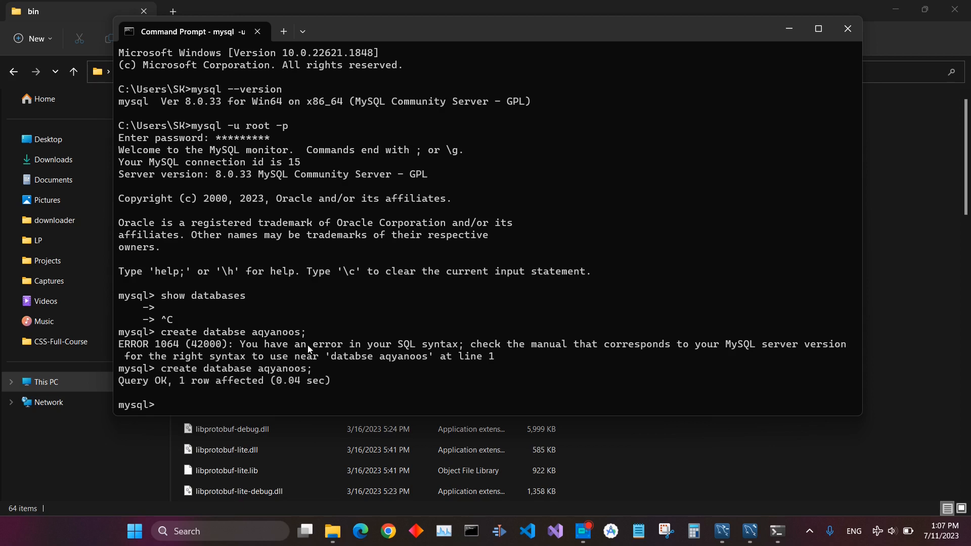
{"action": "type", "text": "cls"}
{"action": "key", "text": "Return"}
{"action": "key", "text": "ctrl+c"}
List the databases with show databases
{"action": "type", "text": "sh"}
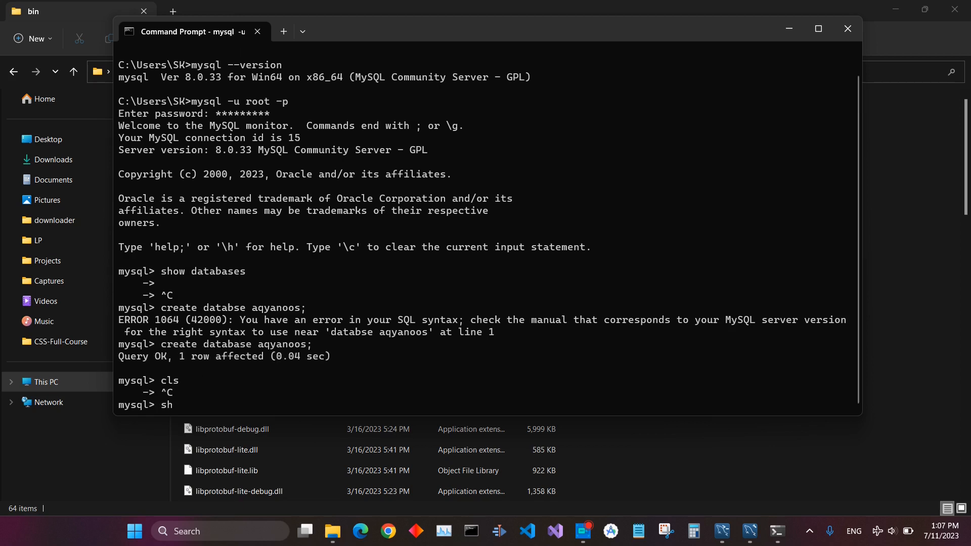
{"action": "type", "text": "ow databases"}
{"action": "key", "text": "Return"}
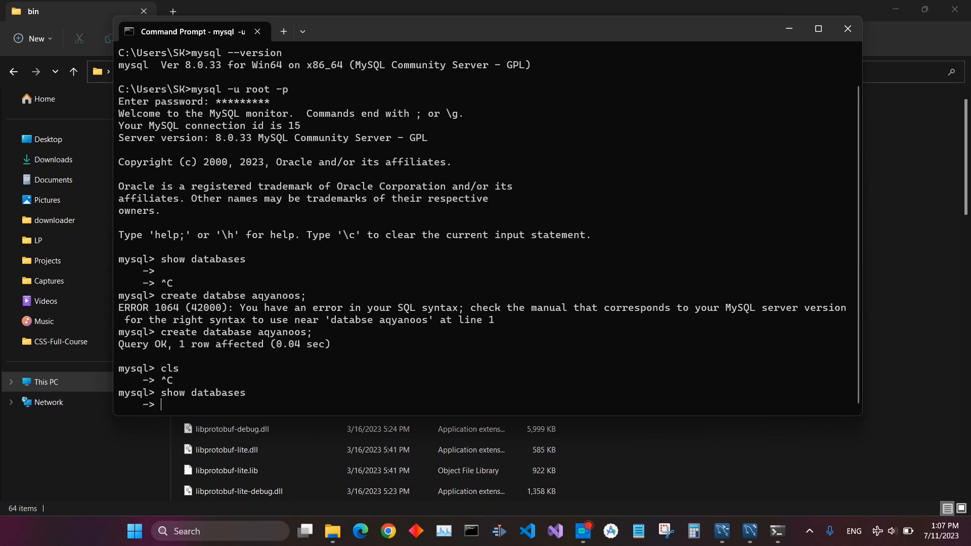